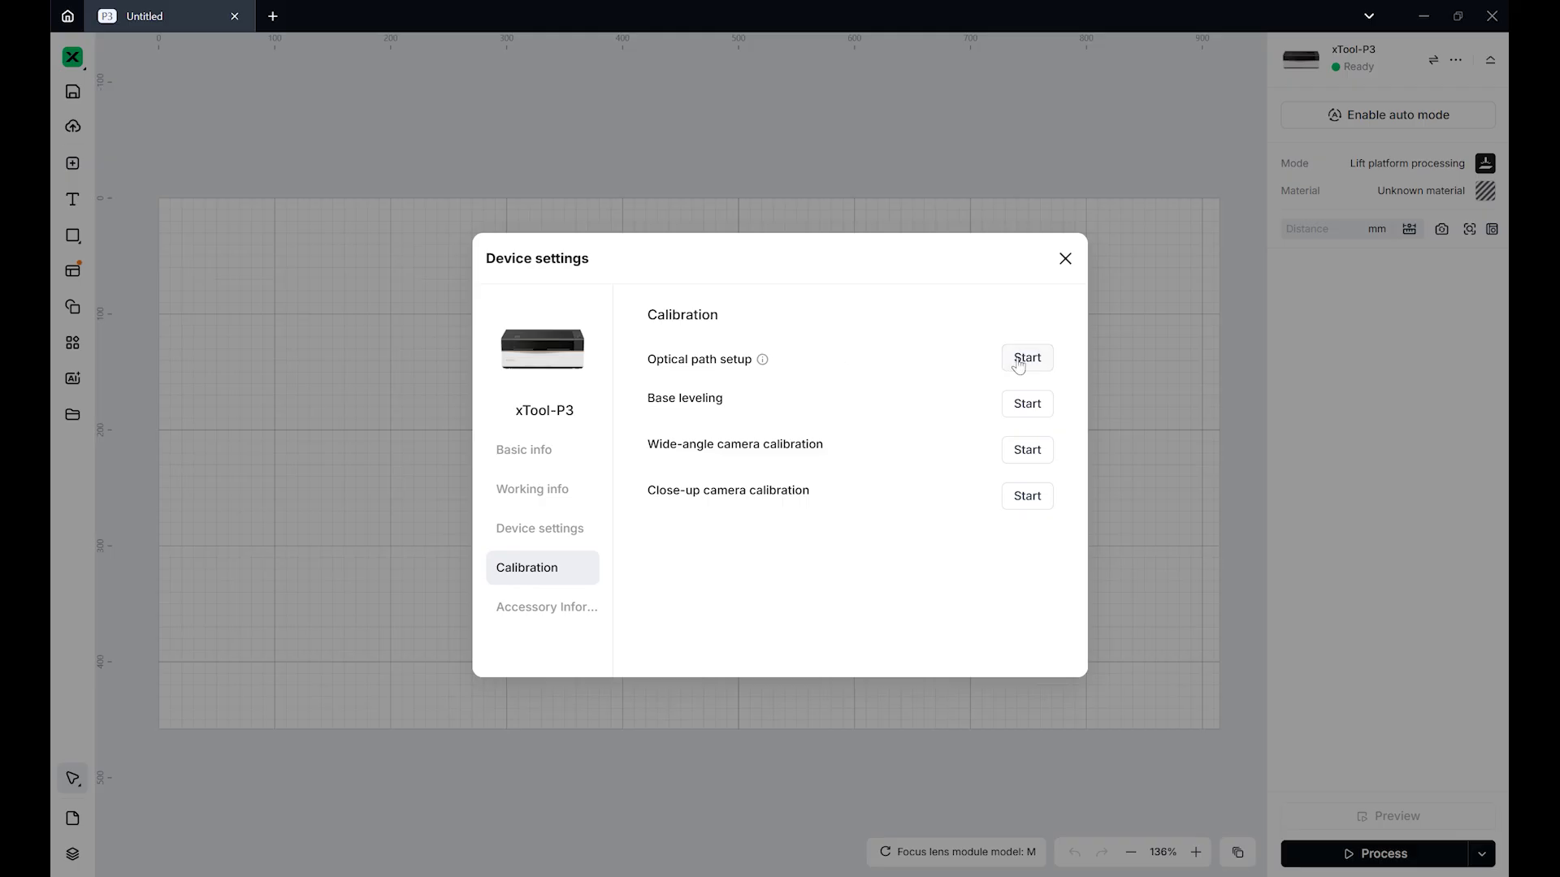
Start the optical path setup calibration and advance the wizard to the near-end alignment.
{"action": "left_click", "coordinate": [1025, 359]}
{"action": "left_click", "coordinate": [1294, 797]}
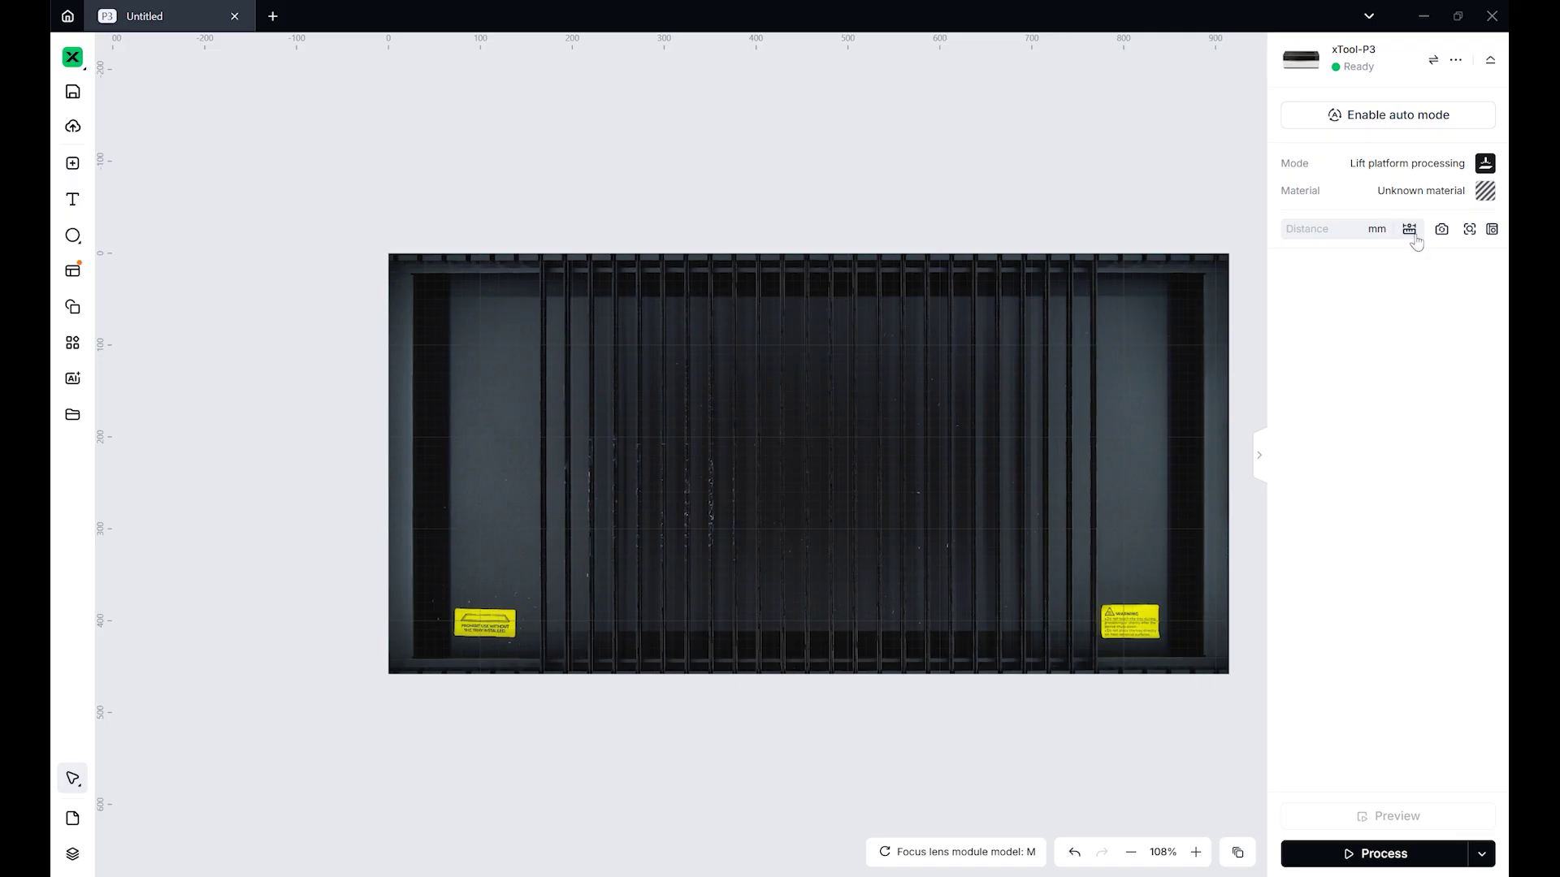
Measure the distance and take a close-up camera photo of a chosen area of the bed.
{"action": "left_click", "coordinate": [1441, 230]}
{"action": "left_click", "coordinate": [668, 421]}
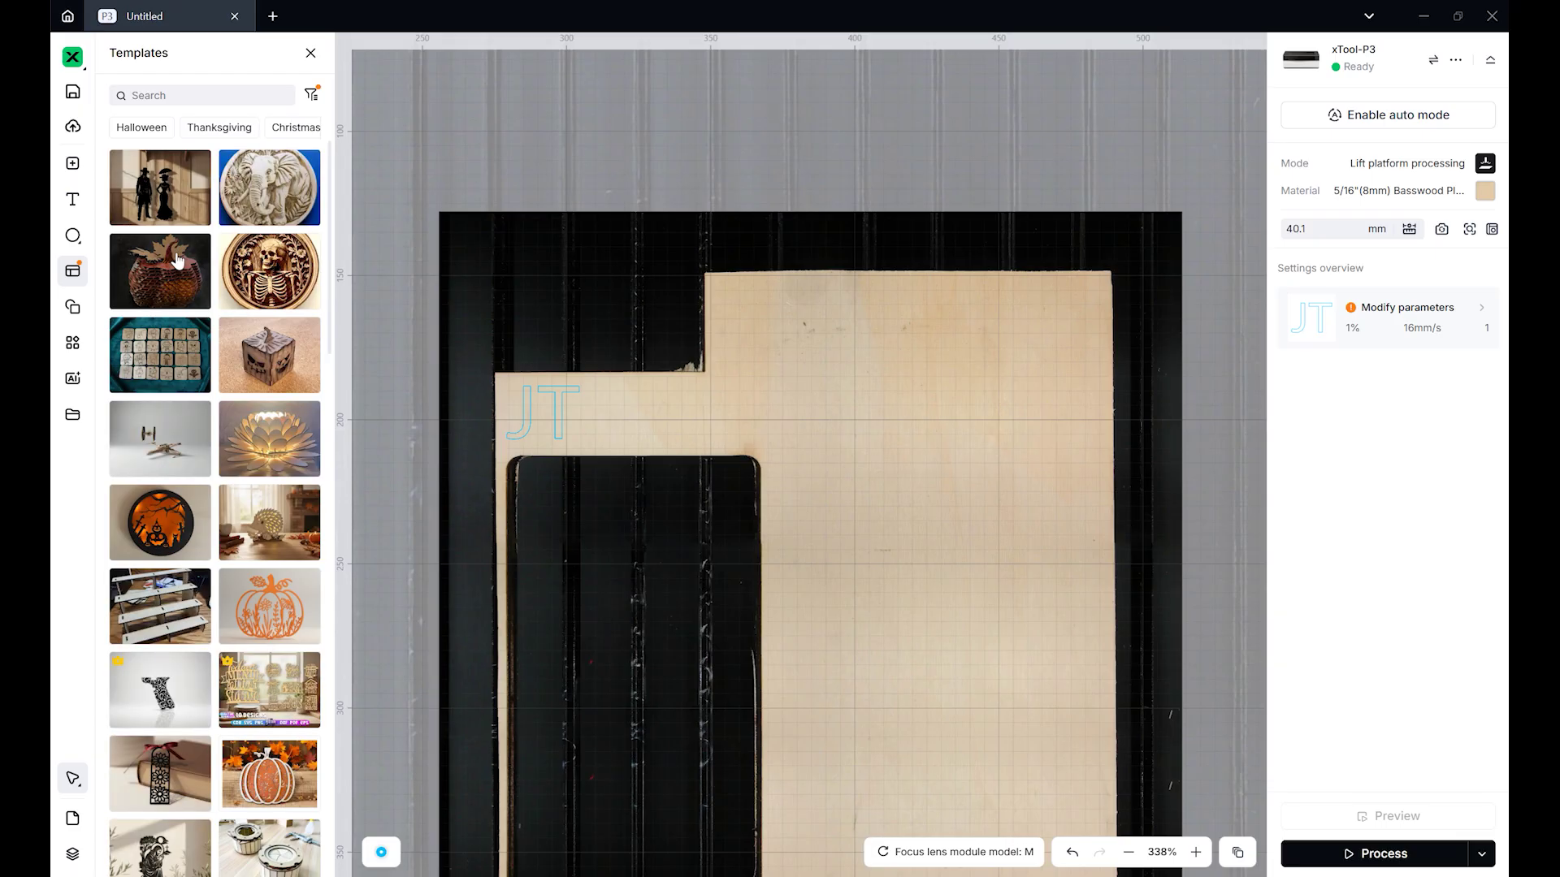
{"action": "scroll", "coordinate": [177, 260], "scroll_direction": "down", "scroll_amount": 3}
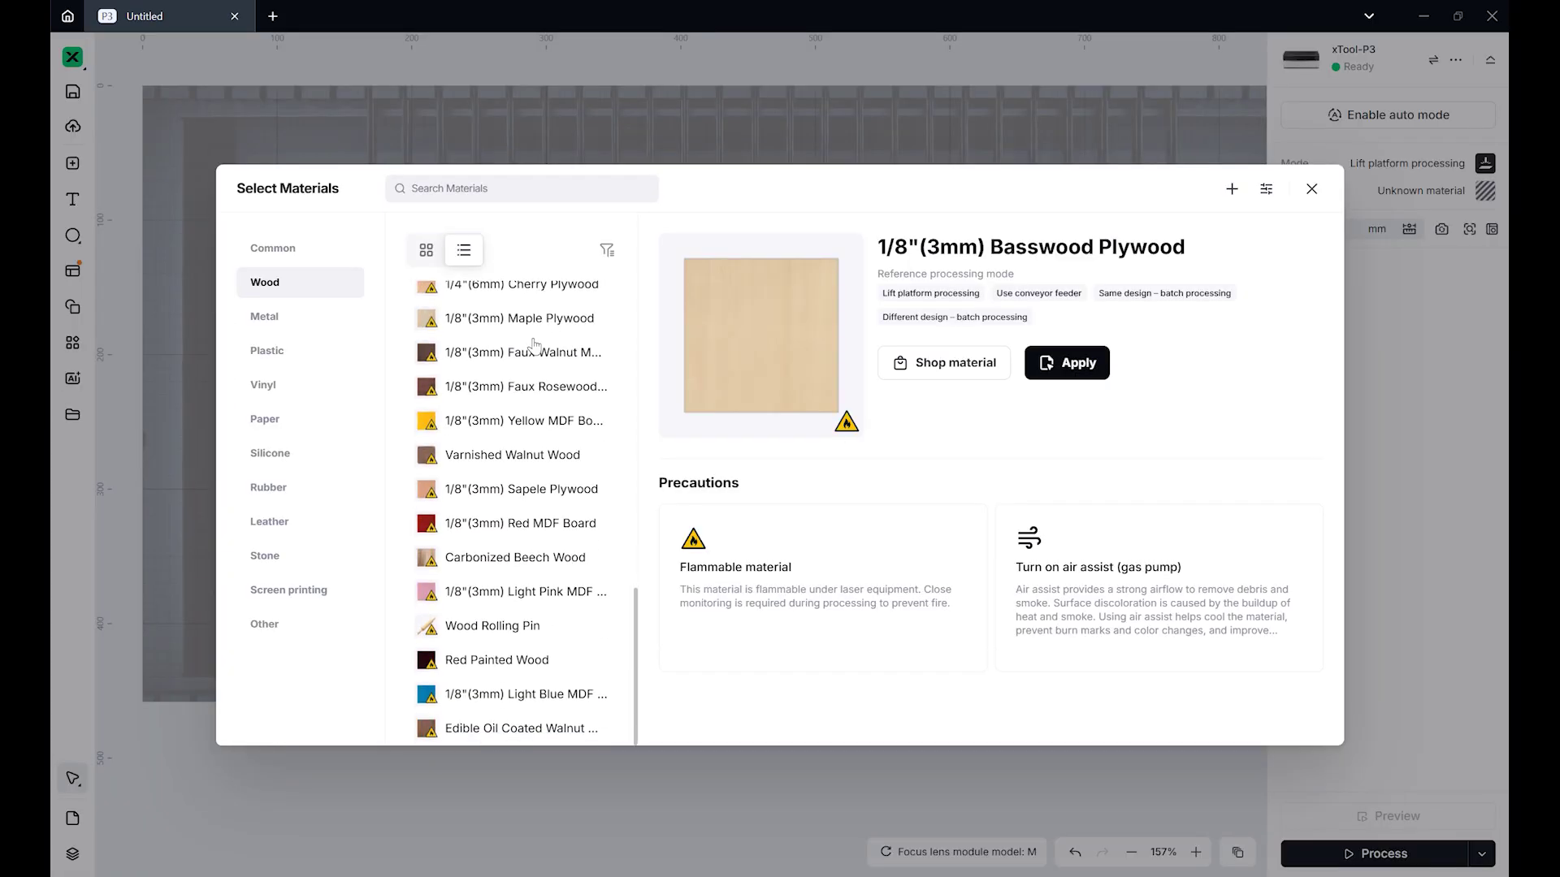
{"action": "scroll", "coordinate": [487, 348], "scroll_direction": "down", "scroll_amount": 1}
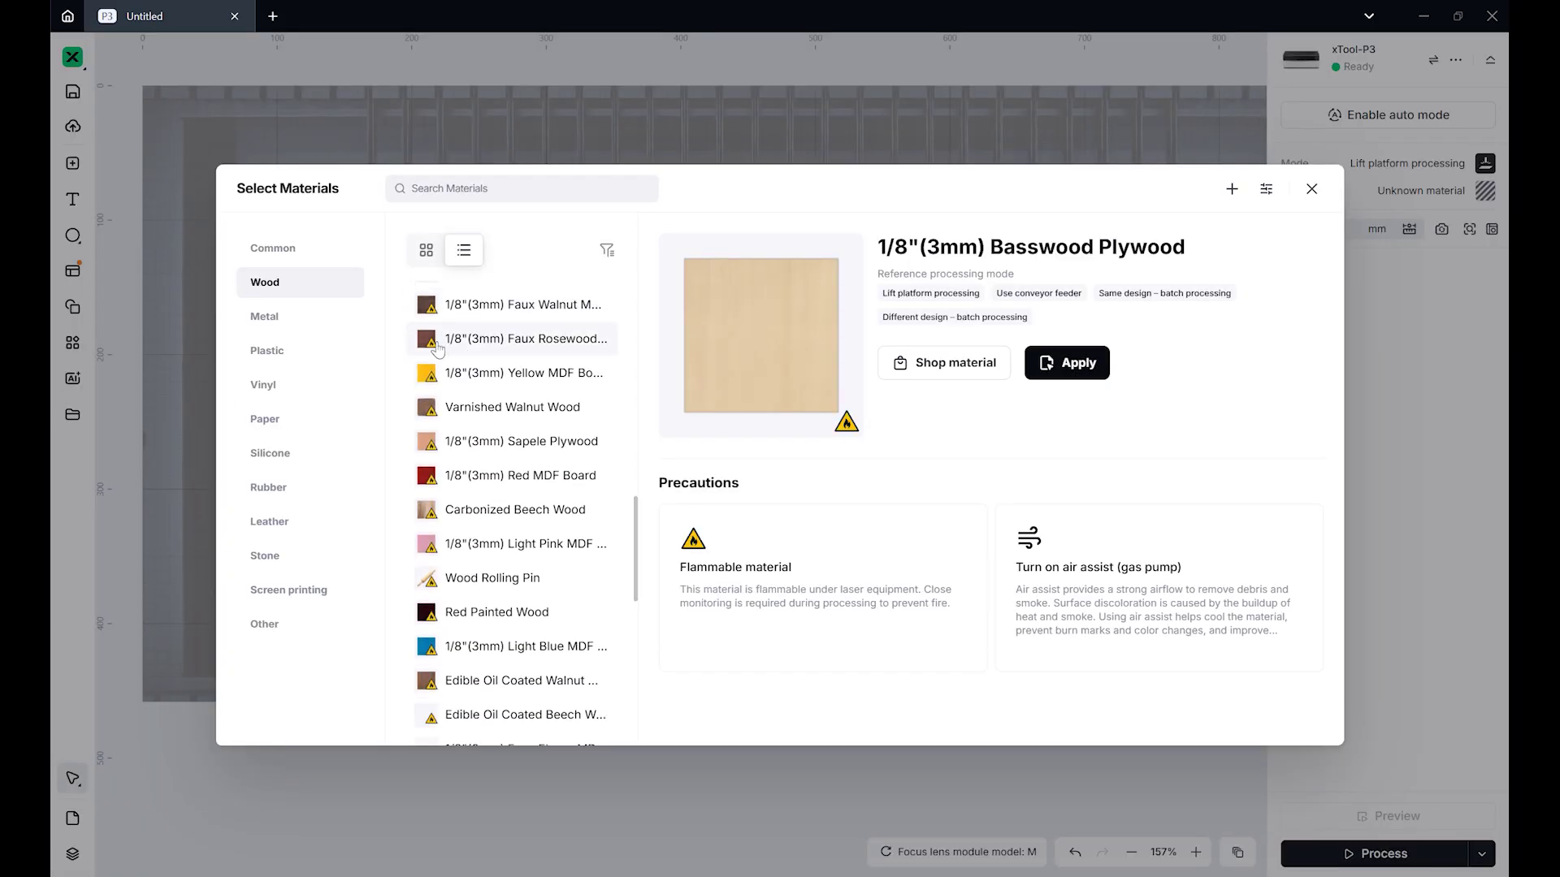
Show the Metal materials and scroll to the 1/64"(0.2mm) Black Metal Business Card details.
{"action": "left_click", "coordinate": [282, 329]}
{"action": "scroll", "coordinate": [475, 407], "scroll_direction": "down", "scroll_amount": 5}
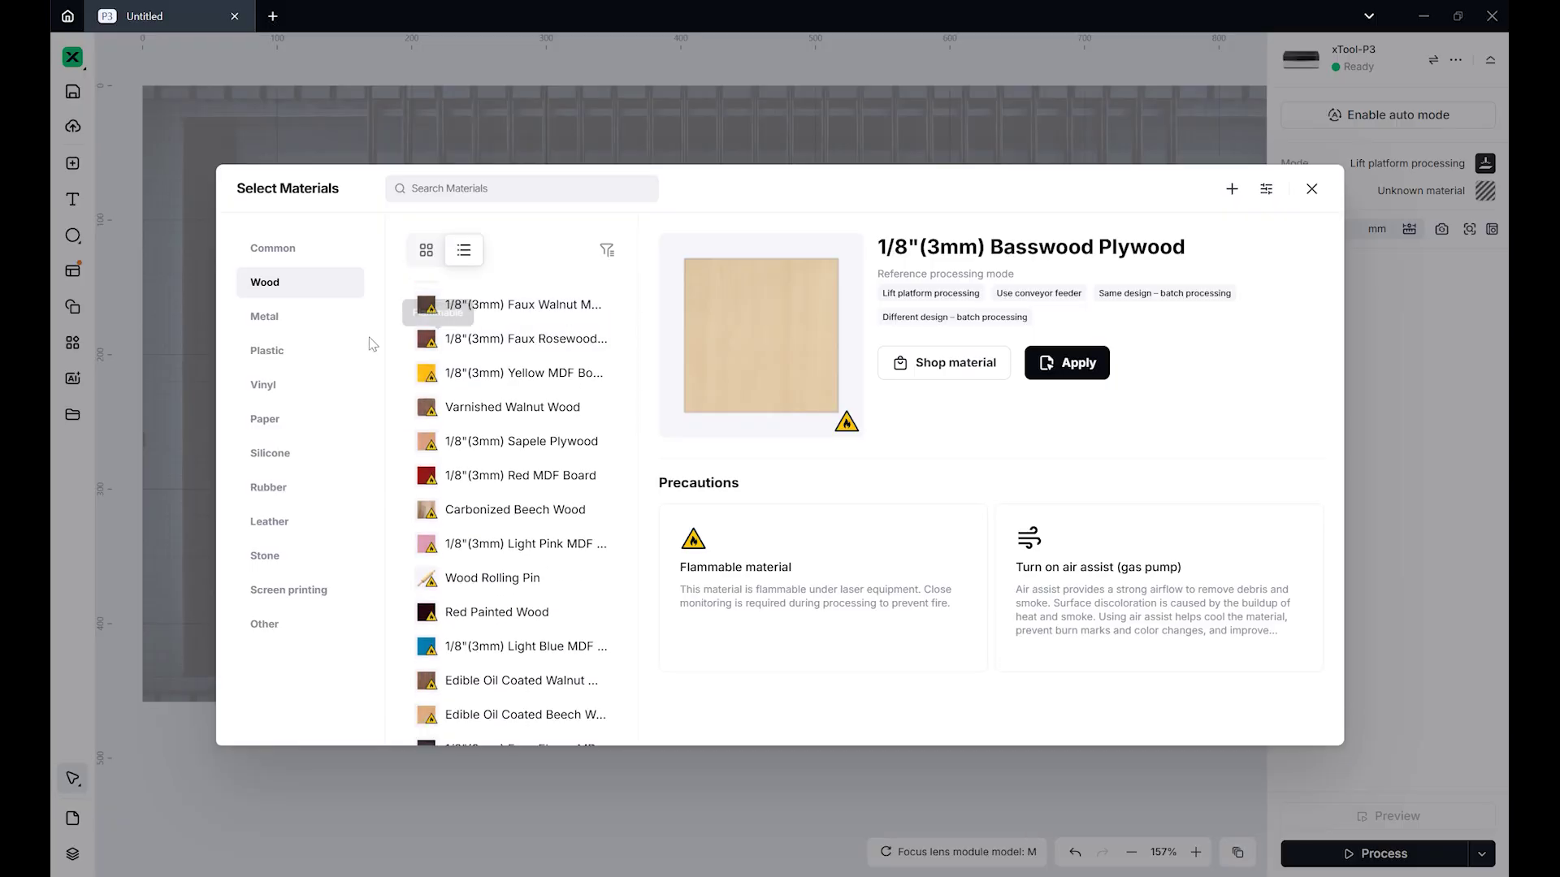
{"action": "left_click", "coordinate": [278, 324]}
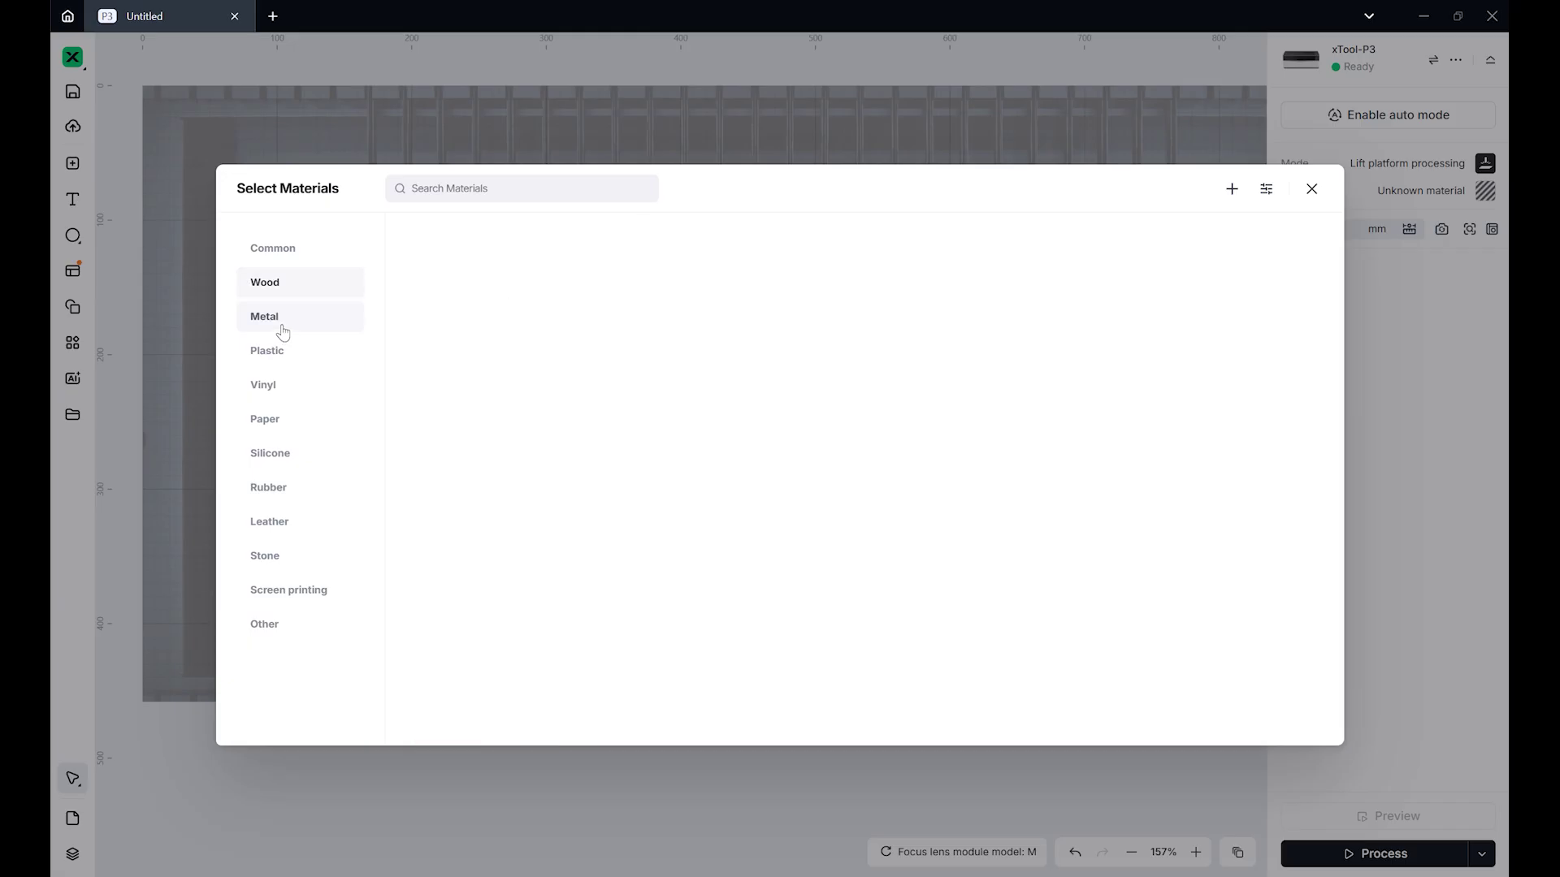
{"action": "scroll", "coordinate": [390, 406], "scroll_direction": "down", "scroll_amount": 5}
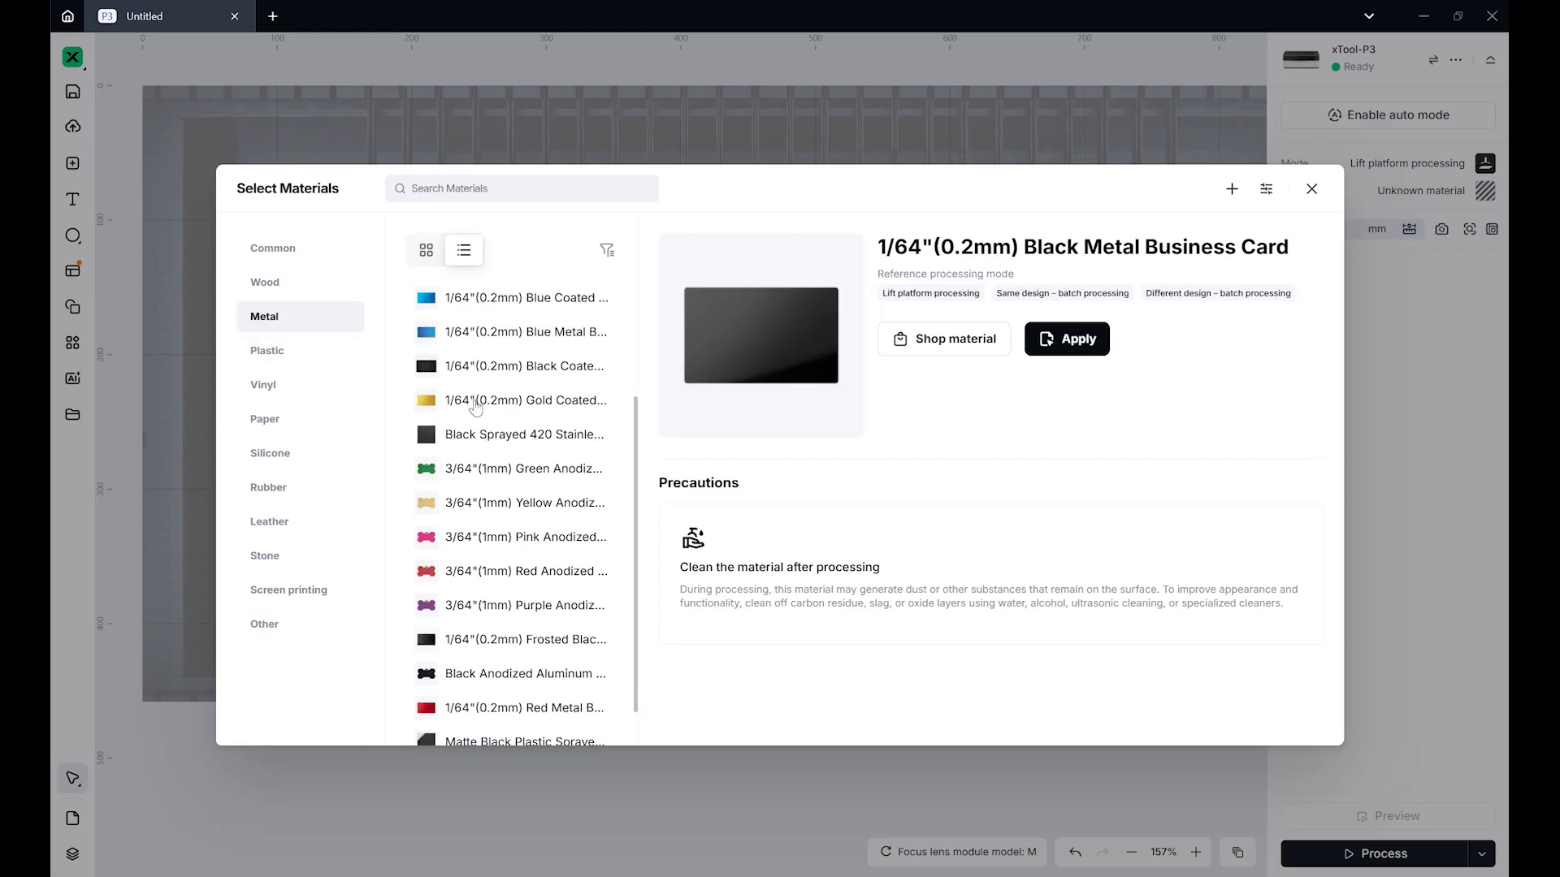
Open the hedgehog Igellampe lamp template as a new project and view its second canvas.
{"action": "left_click", "coordinate": [290, 362]}
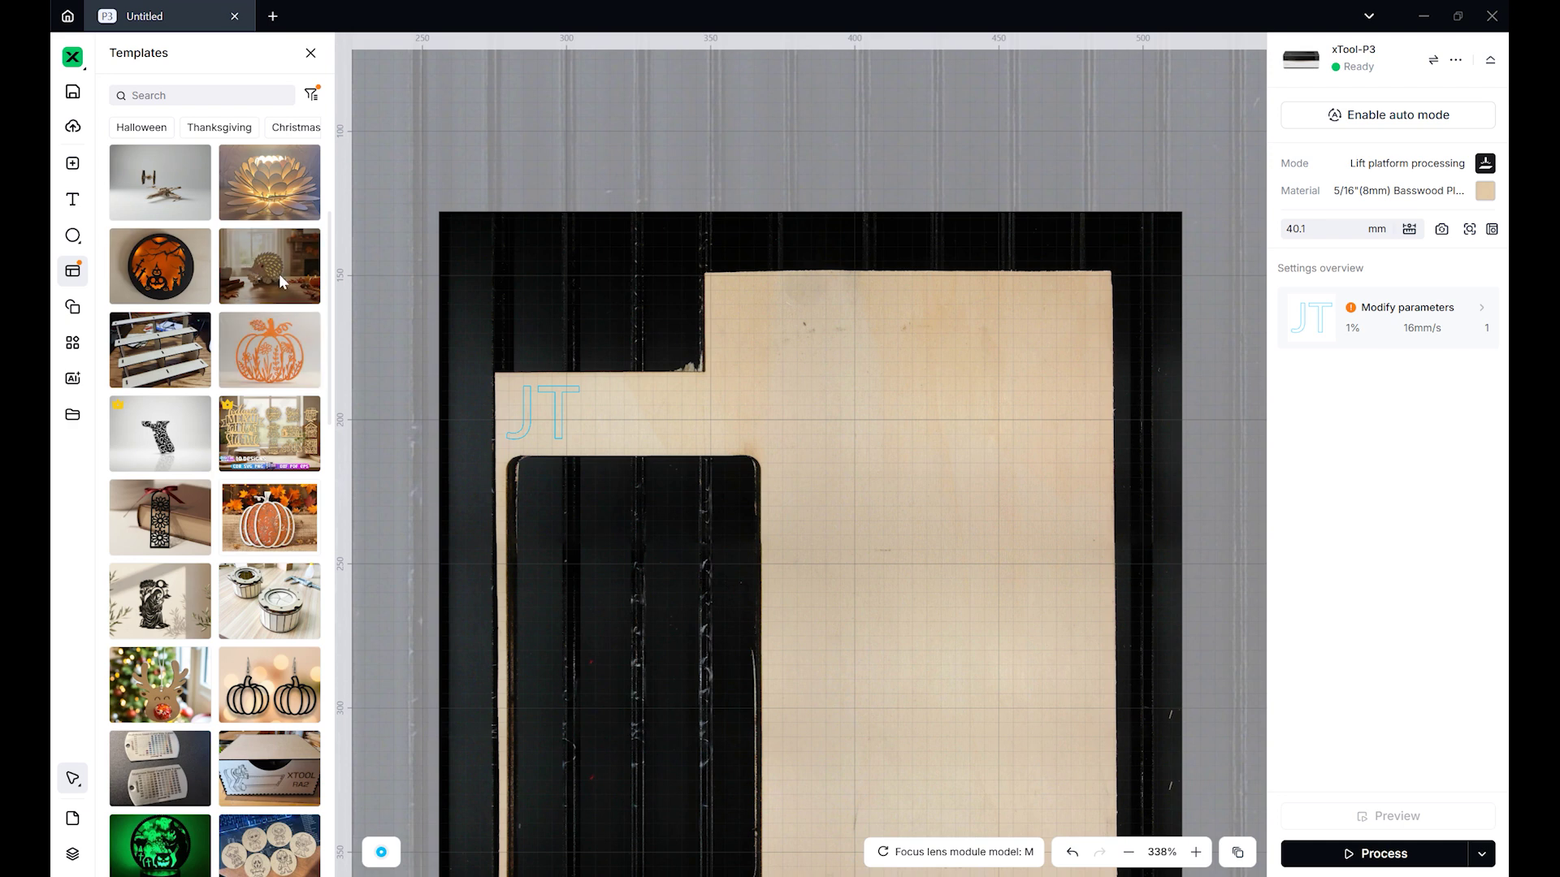
{"action": "left_click", "coordinate": [283, 282]}
{"action": "left_click", "coordinate": [1069, 437]}
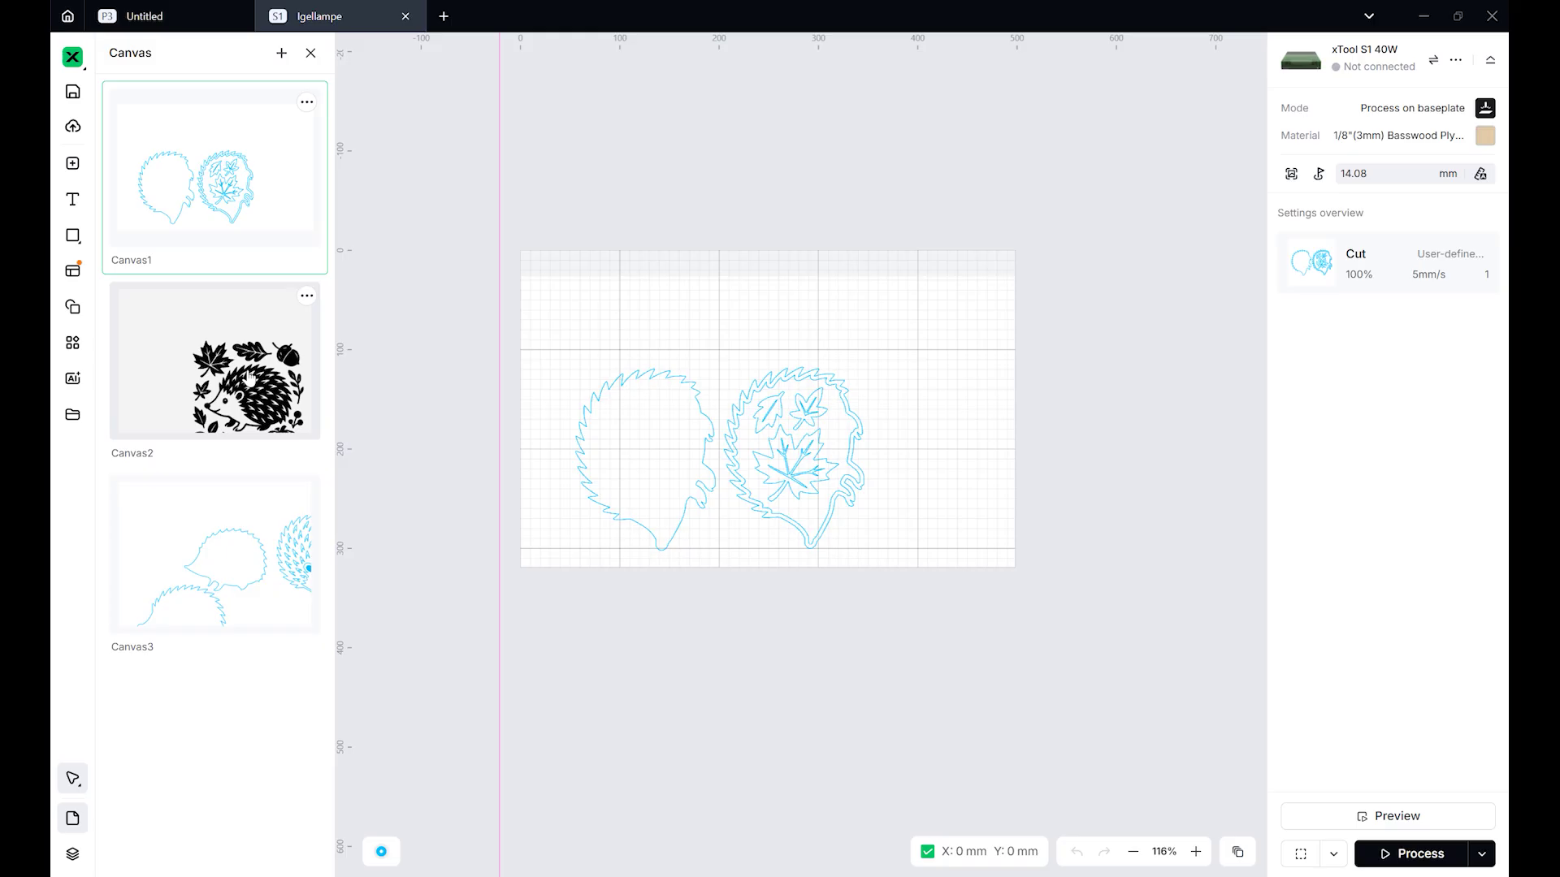
{"action": "left_click", "coordinate": [244, 376]}
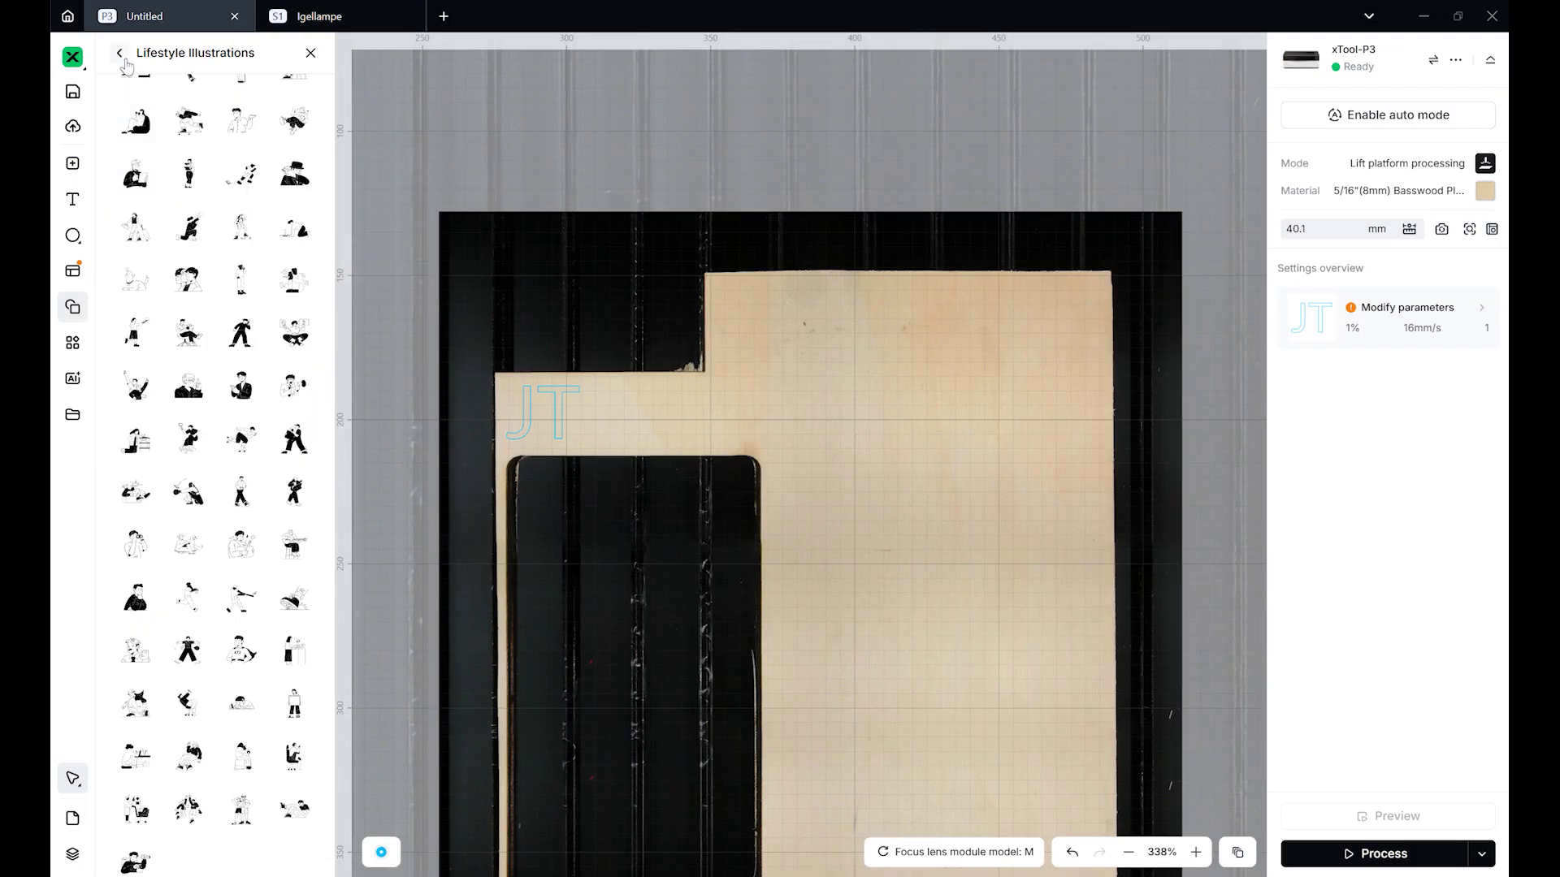
Browse all Hand Draw Style elements, then show the list of design Applications.
{"action": "left_click", "coordinate": [113, 53]}
{"action": "scroll", "coordinate": [189, 433], "scroll_direction": "down", "scroll_amount": 3}
{"action": "mouse_move", "coordinate": [189, 430]}
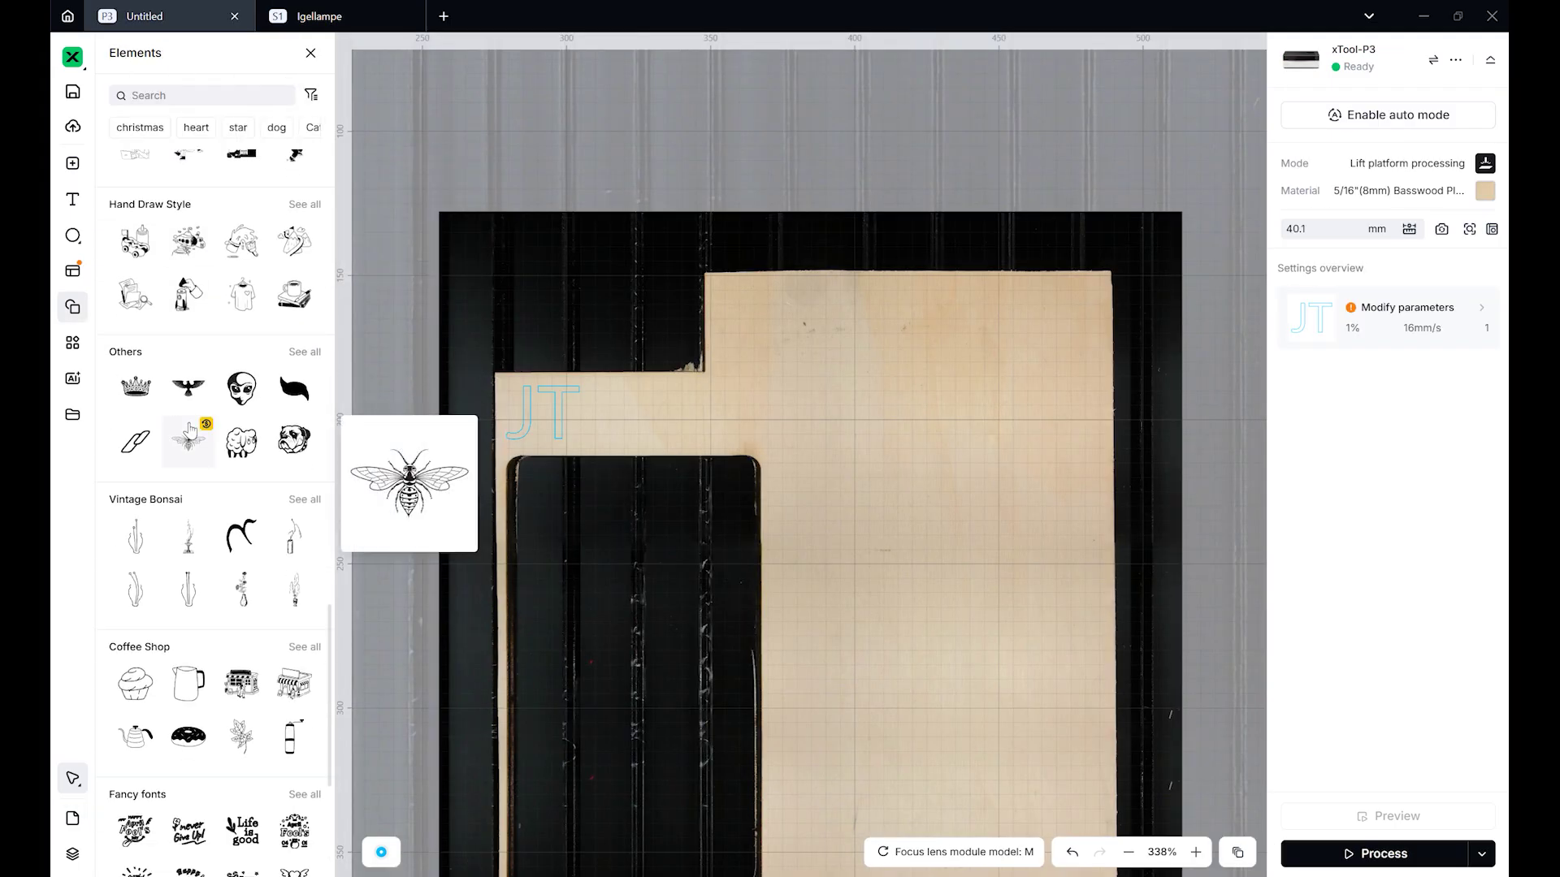
{"action": "left_click", "coordinate": [305, 204]}
{"action": "mouse_move", "coordinate": [241, 343]}
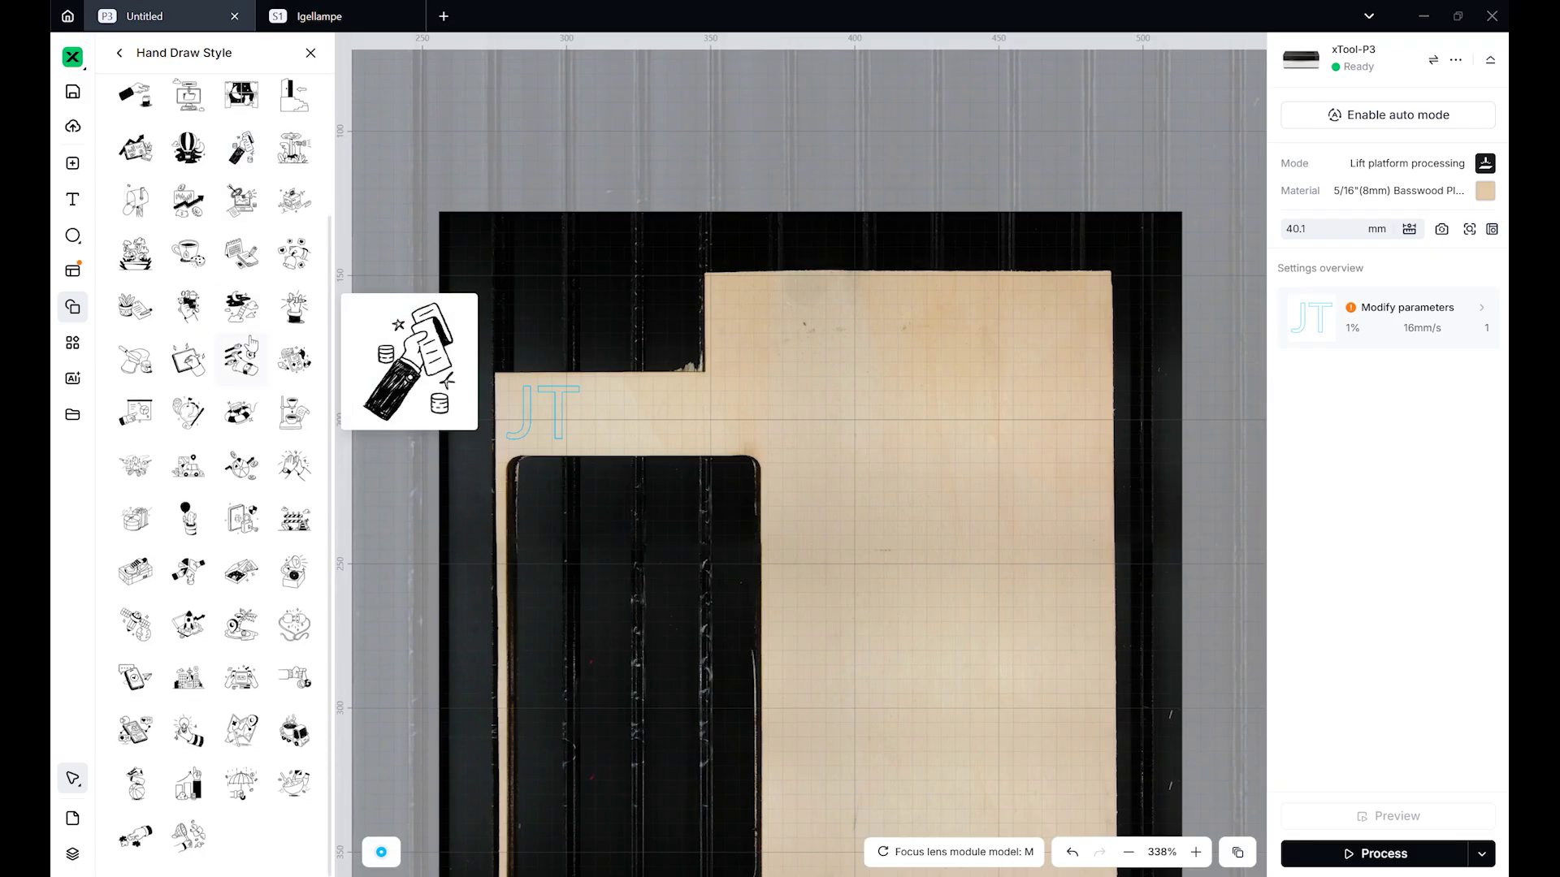
{"action": "left_click", "coordinate": [72, 343]}
{"action": "mouse_move", "coordinate": [167, 474]}
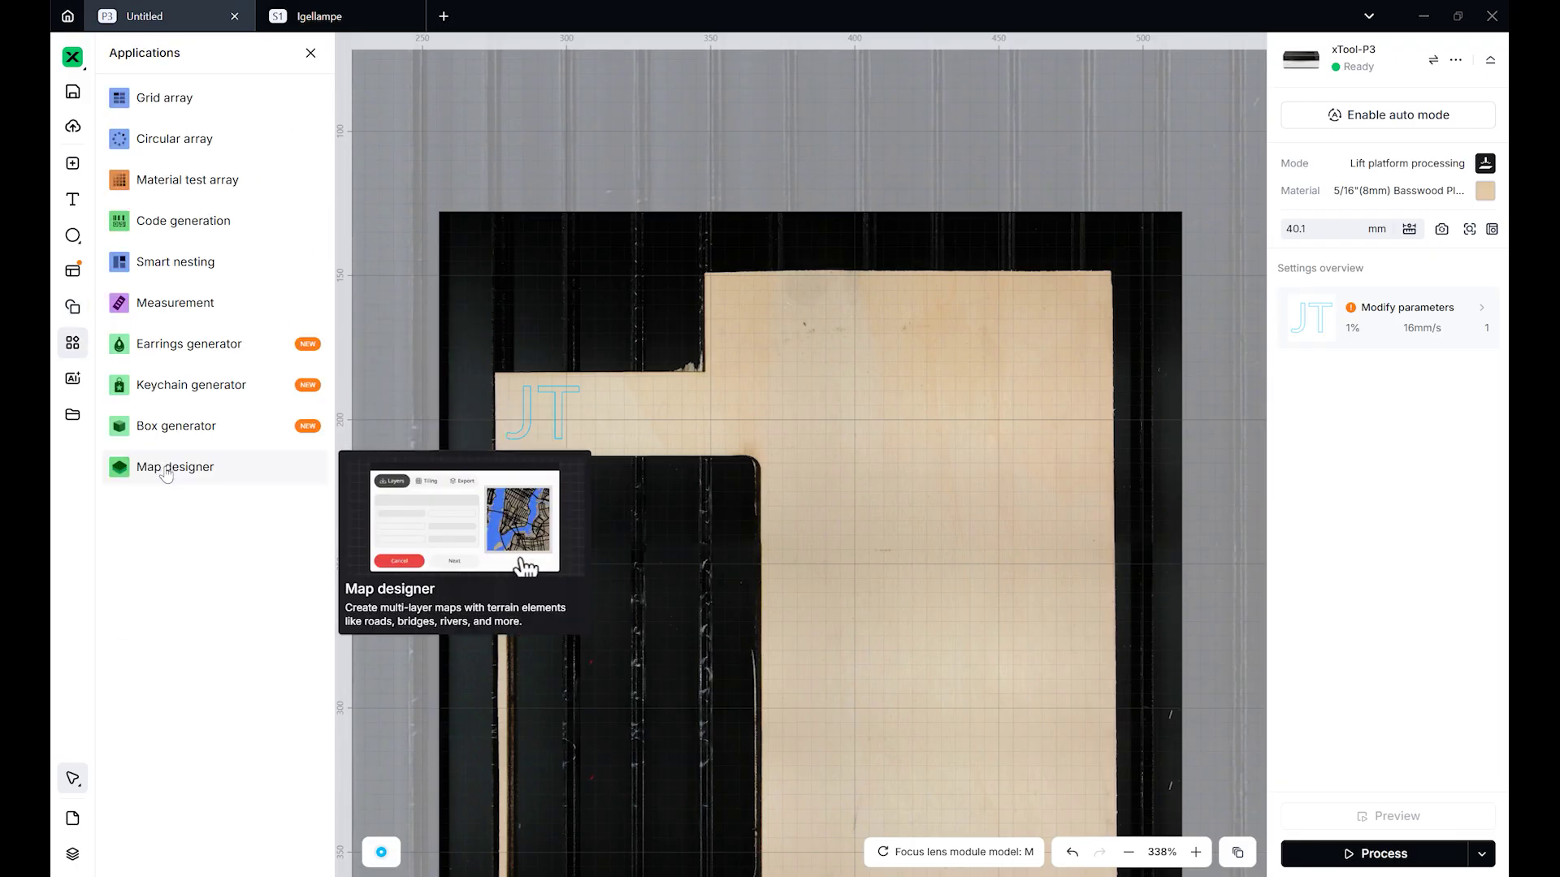
Try the acrylic name keychain with a custom name, then the gift box template and AImake styles.
{"action": "left_click", "coordinate": [195, 387]}
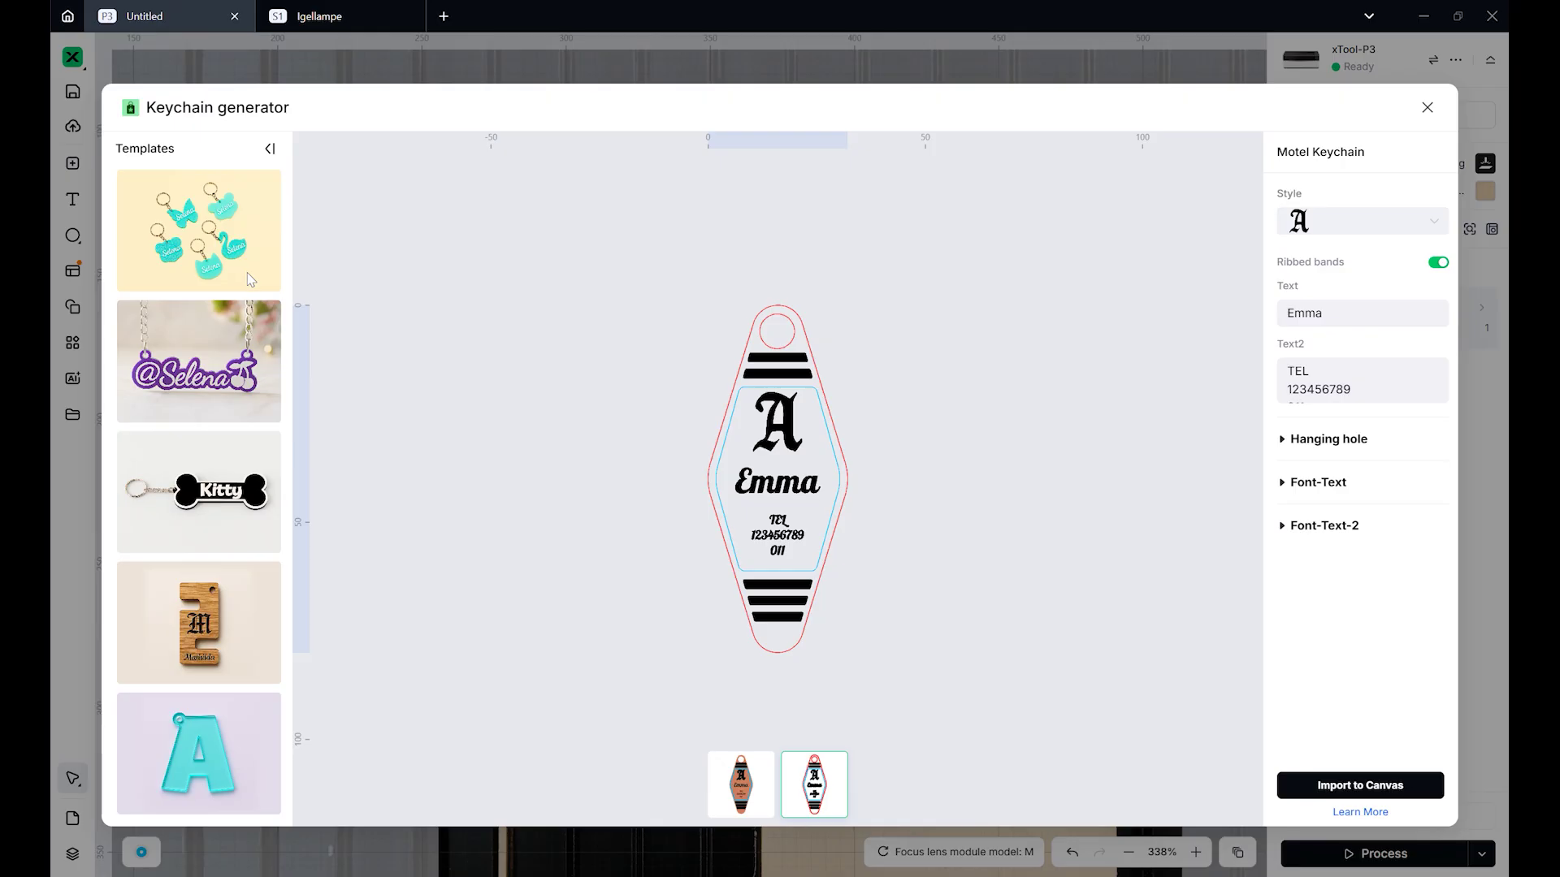
{"action": "left_click", "coordinate": [243, 341]}
{"action": "type", "text": "JT Makes IT"}
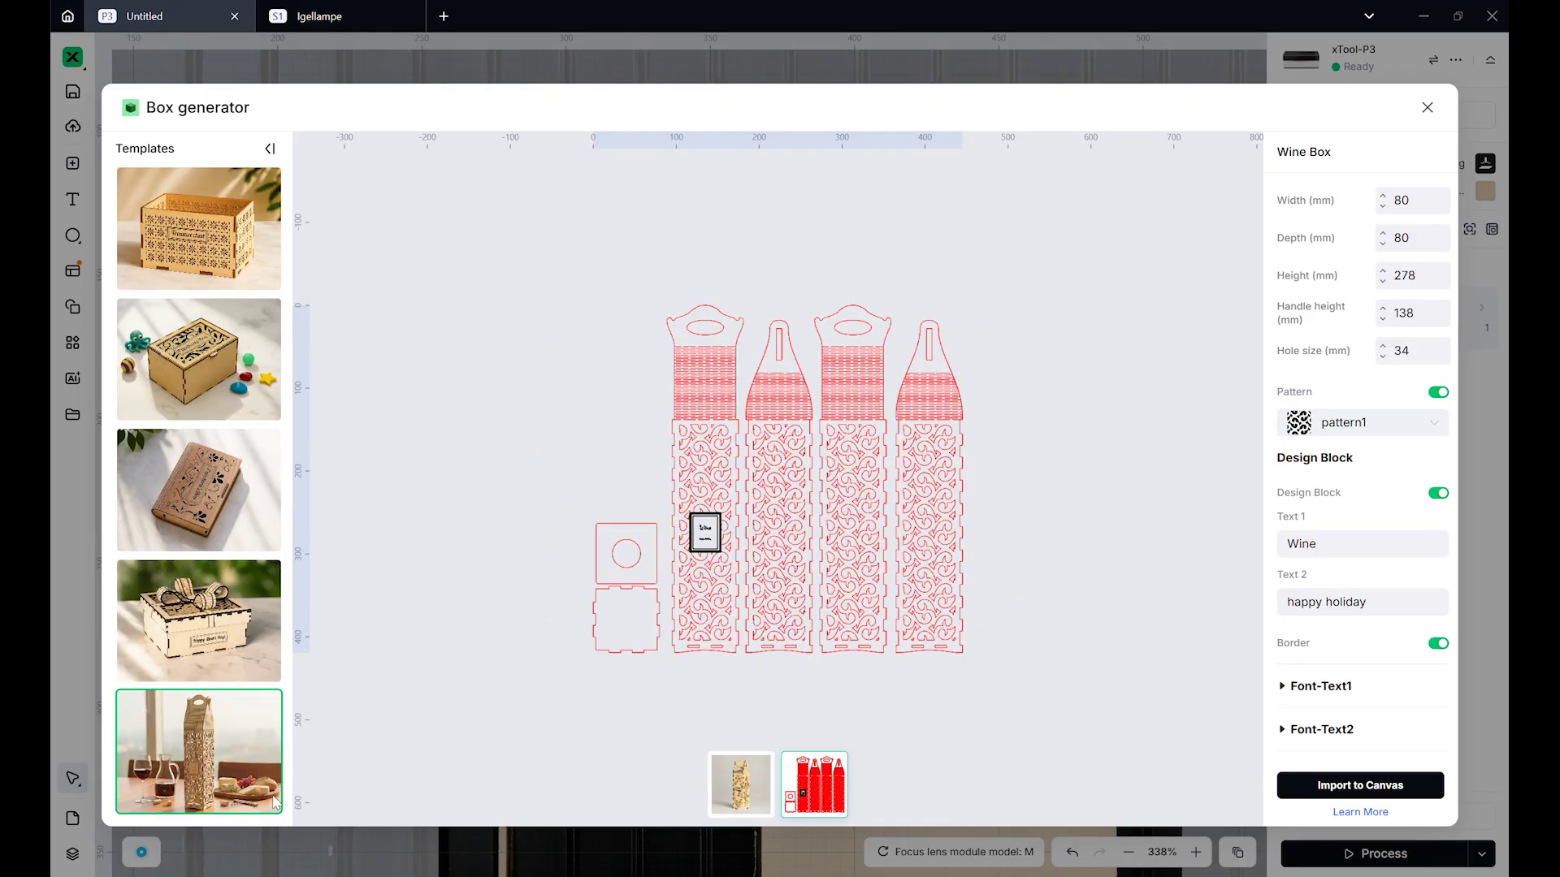
{"action": "left_click", "coordinate": [221, 589]}
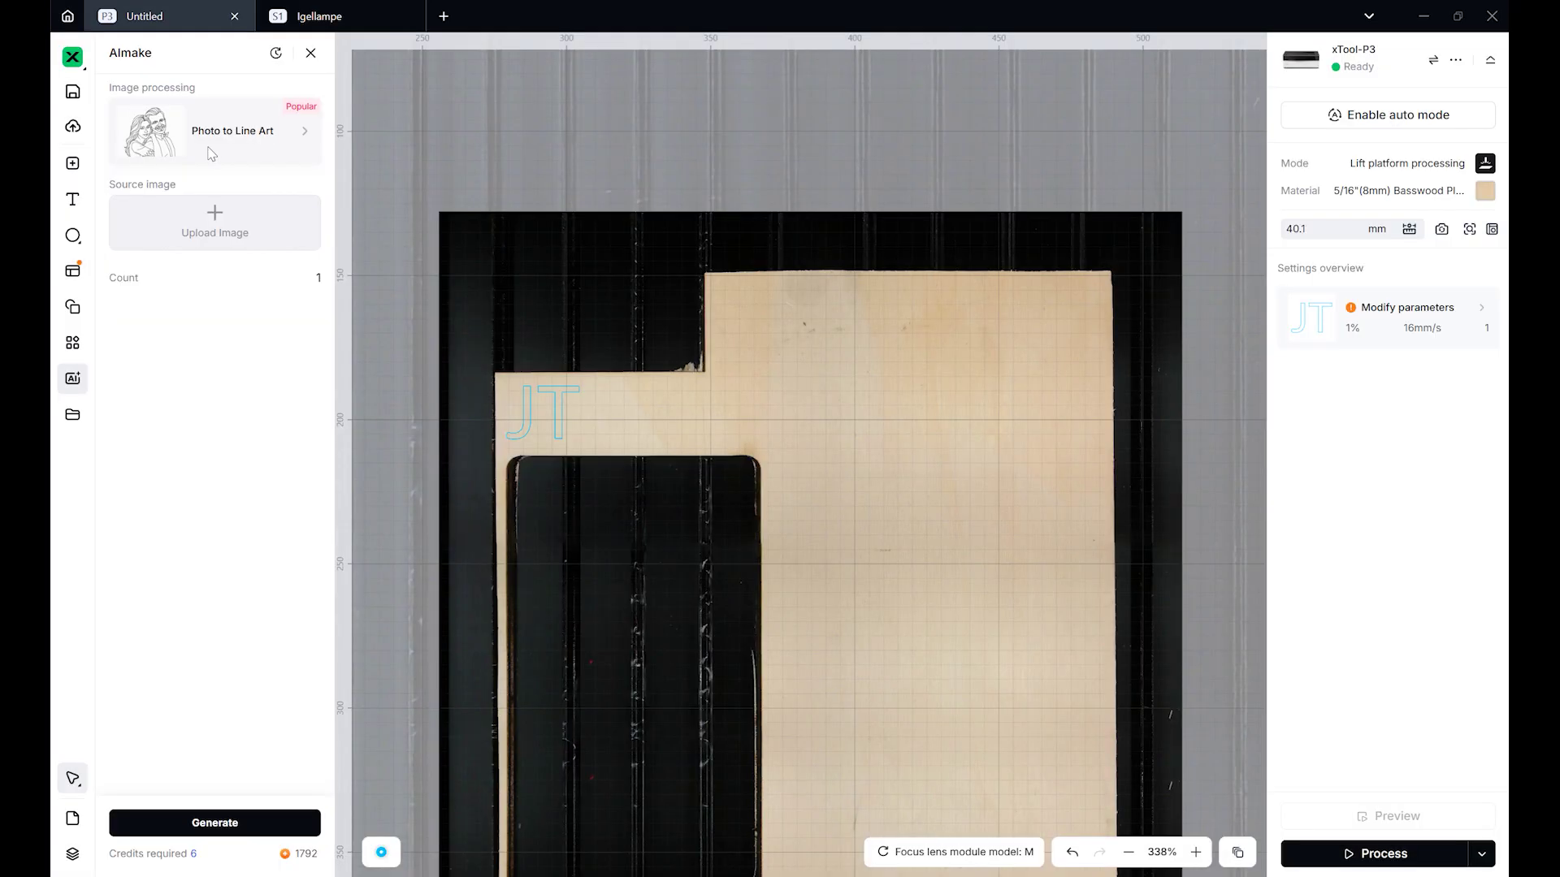
{"action": "left_click", "coordinate": [247, 152]}
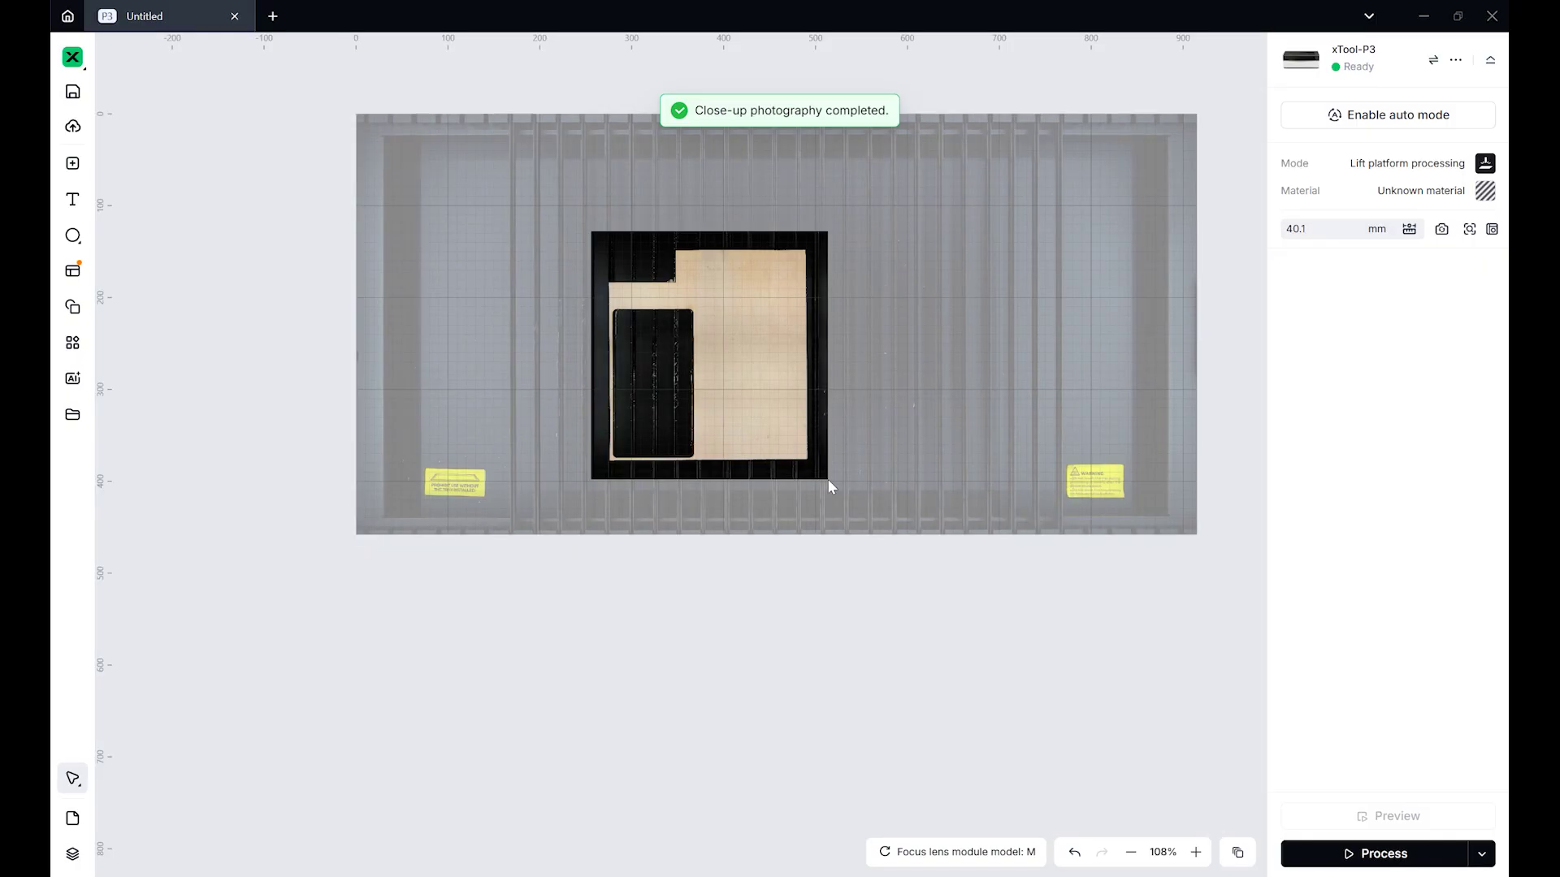
Zoom into the captured close-up photo of the plywood and black object on the canvas.
{"action": "scroll", "coordinate": [664, 346], "scroll_direction": "up", "scroll_amount": 5}
{"action": "scroll", "coordinate": [696, 337], "scroll_direction": "up", "scroll_amount": 2}
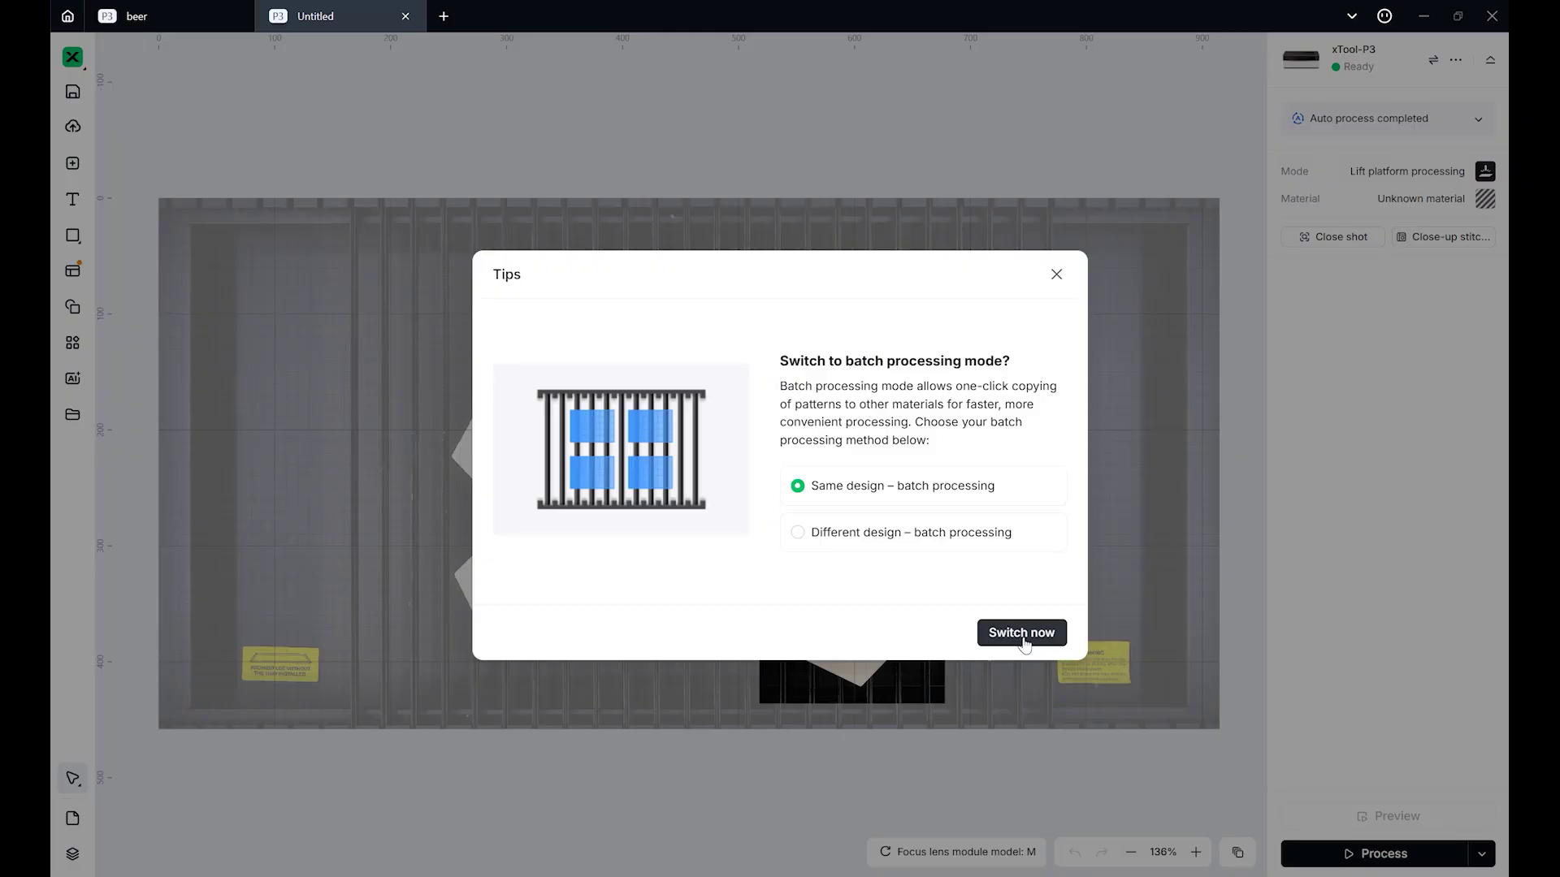
Enable same-design batch processing on 1/8"(3mm) Basswood Plywood and bring up the camera view options.
{"action": "left_click", "coordinate": [1021, 633]}
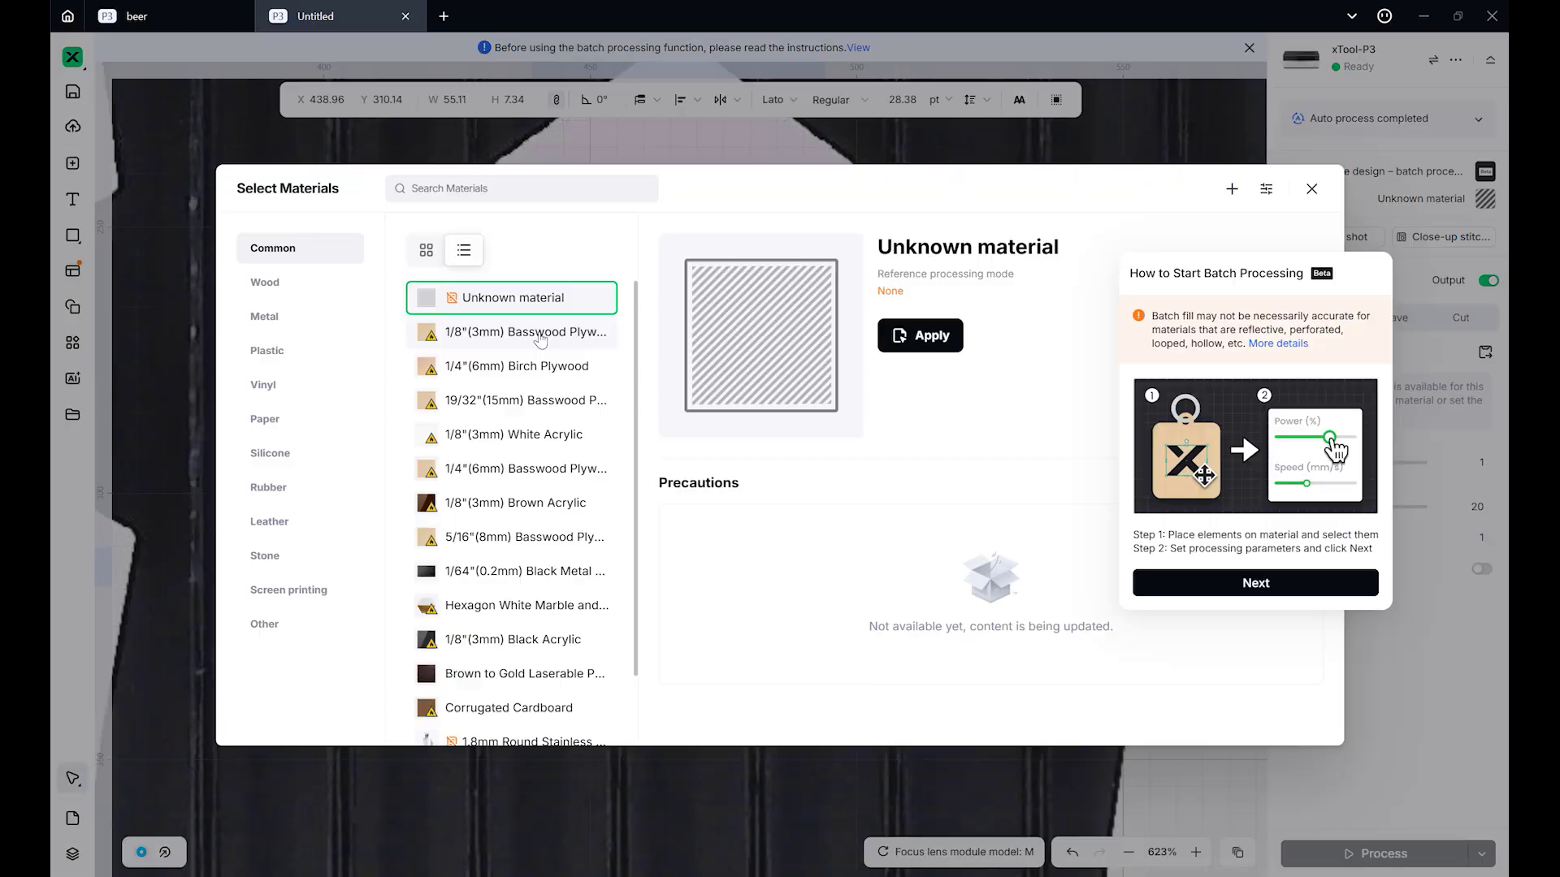
{"action": "left_click", "coordinate": [512, 331]}
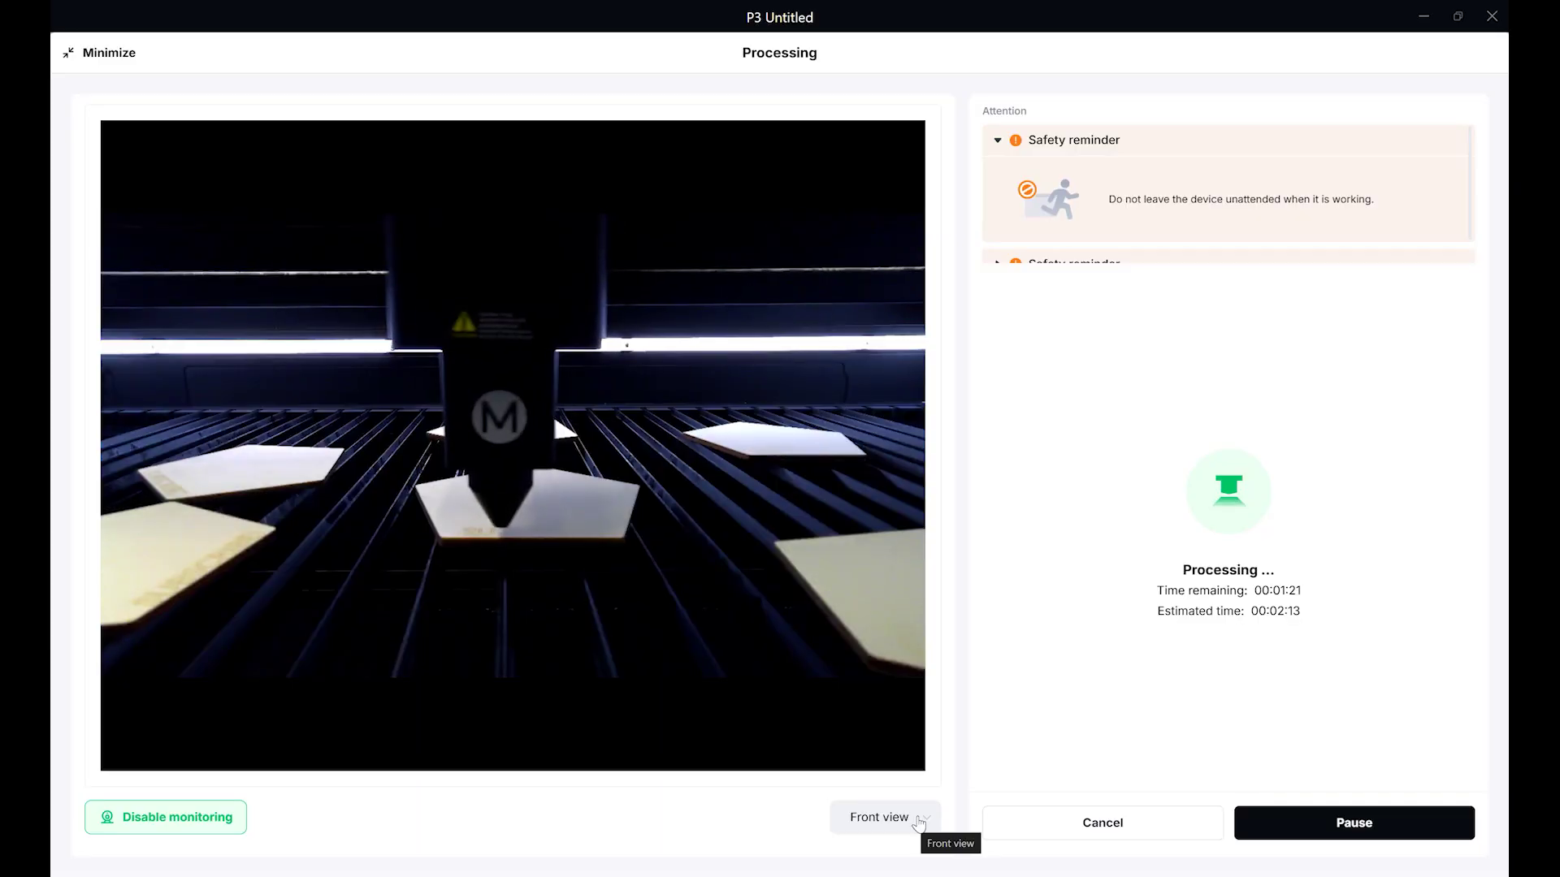
{"action": "left_click", "coordinate": [919, 824]}
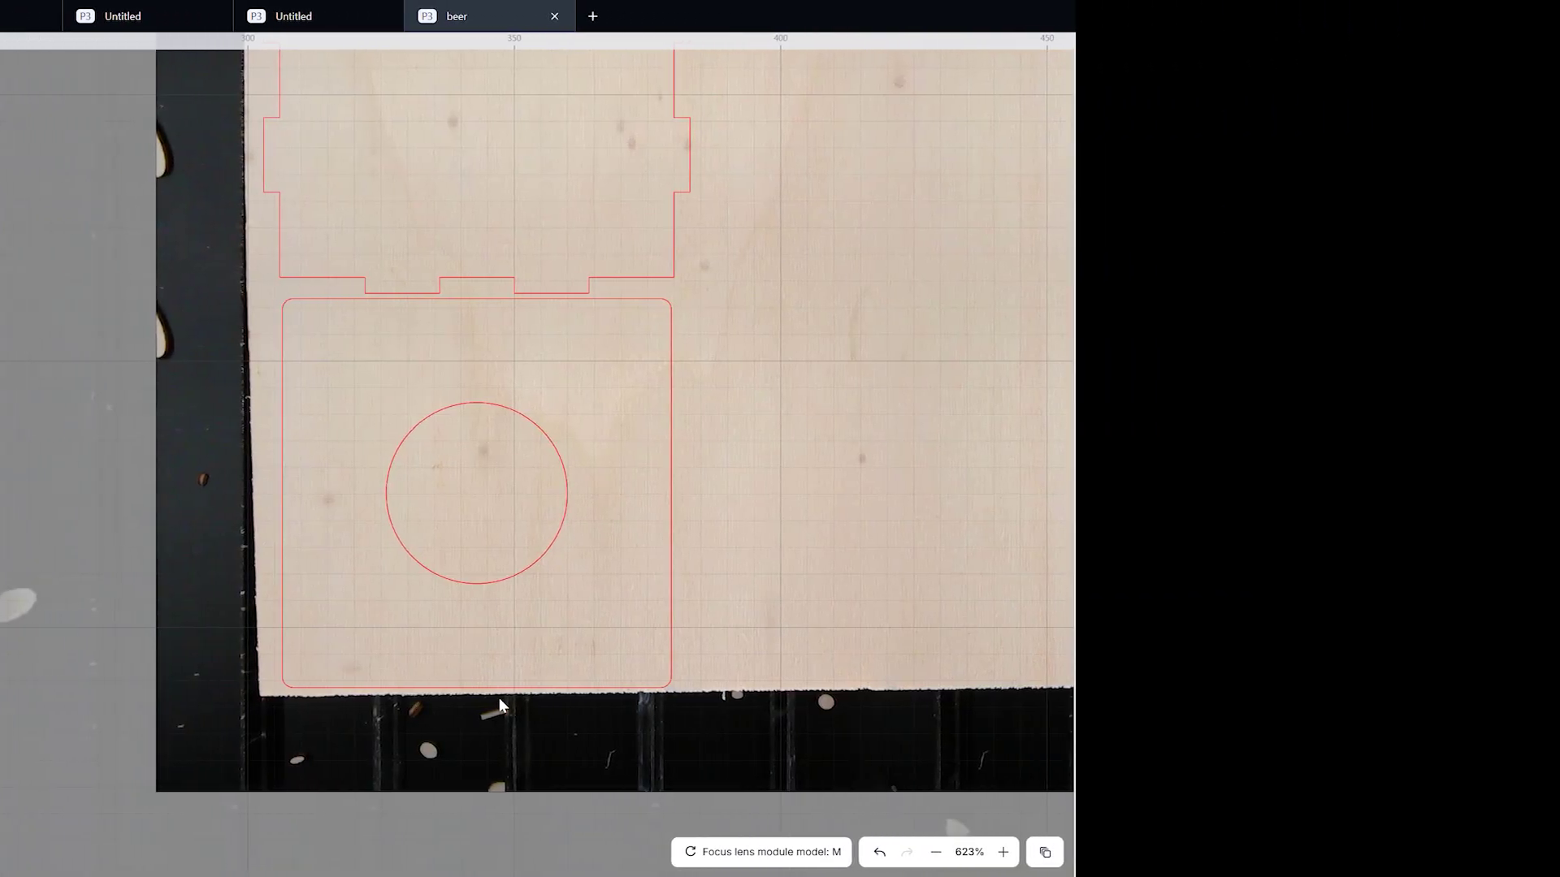
Zoom in and select, then deselect, the top box side outline to compare it with the cuts.
{"action": "scroll", "coordinate": [498, 700], "scroll_direction": "up", "scroll_amount": 5}
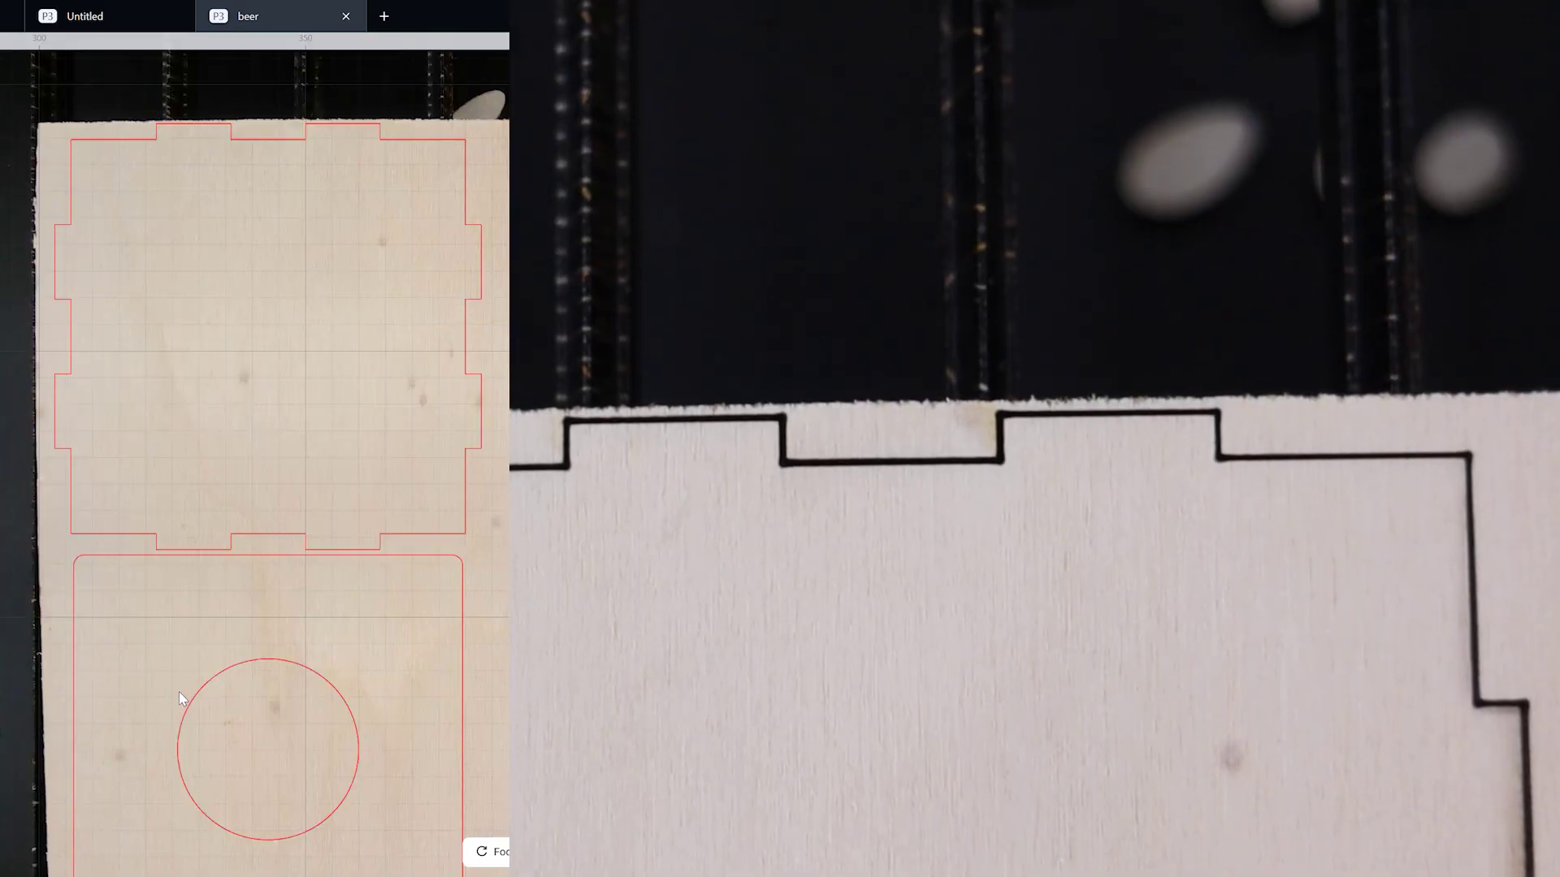
{"action": "left_click", "coordinate": [188, 127]}
{"action": "left_click", "coordinate": [178, 116]}
{"action": "scroll", "coordinate": [178, 115], "scroll_direction": "up", "scroll_amount": 5}
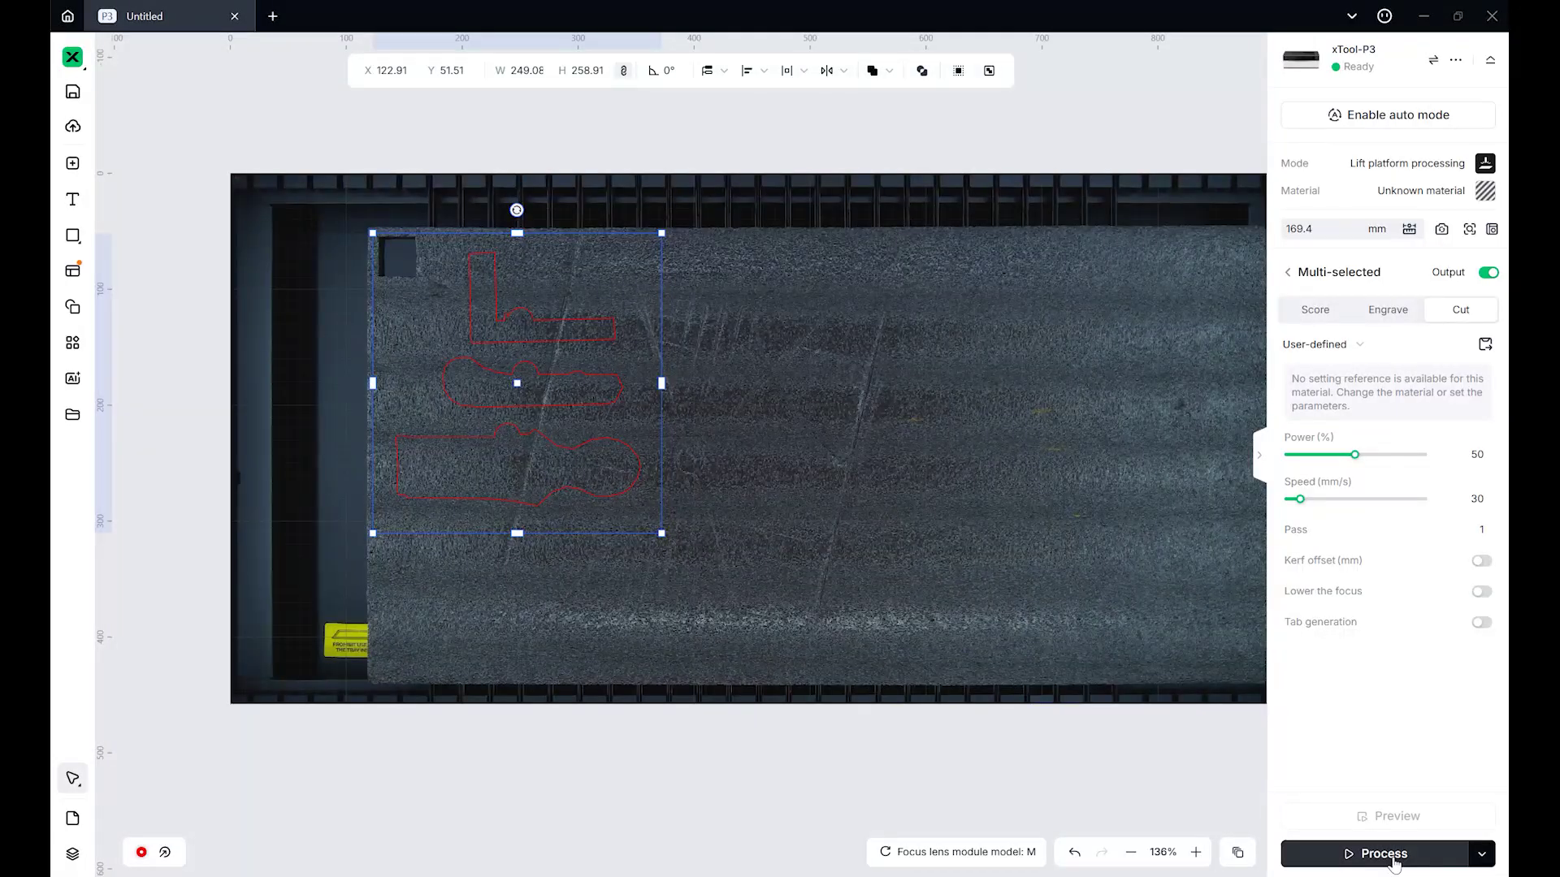
Start cutting the three selected shapes at 50% power, 30 mm/s.
{"action": "left_click", "coordinate": [1383, 854]}
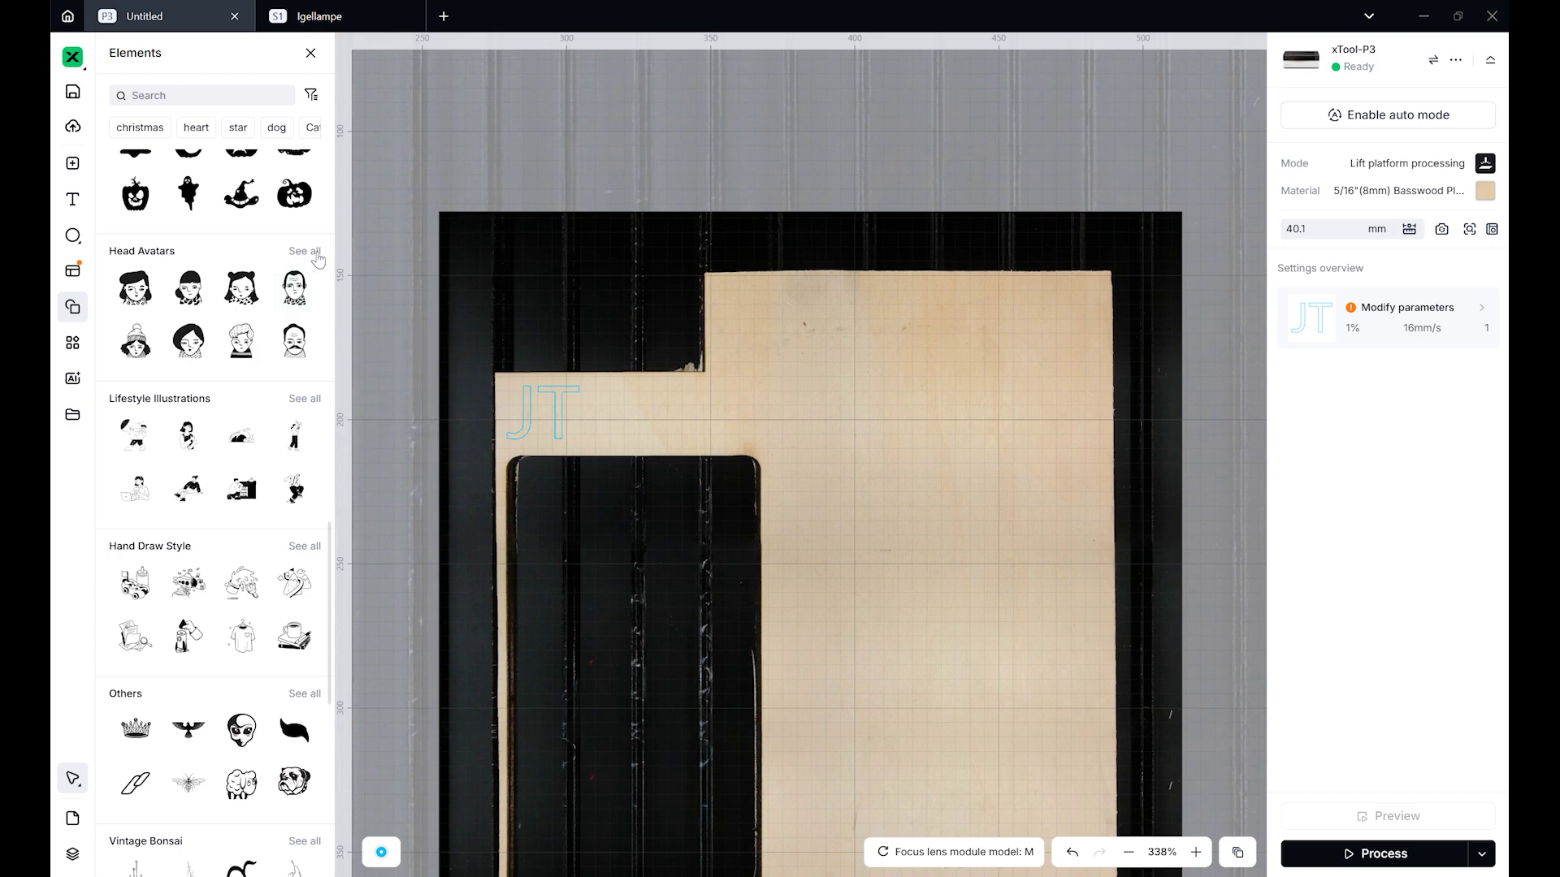
Show the full set of Head Avatars graphics and scroll through them.
{"action": "left_click", "coordinate": [315, 252]}
{"action": "scroll", "coordinate": [240, 297], "scroll_direction": "down", "scroll_amount": 10}
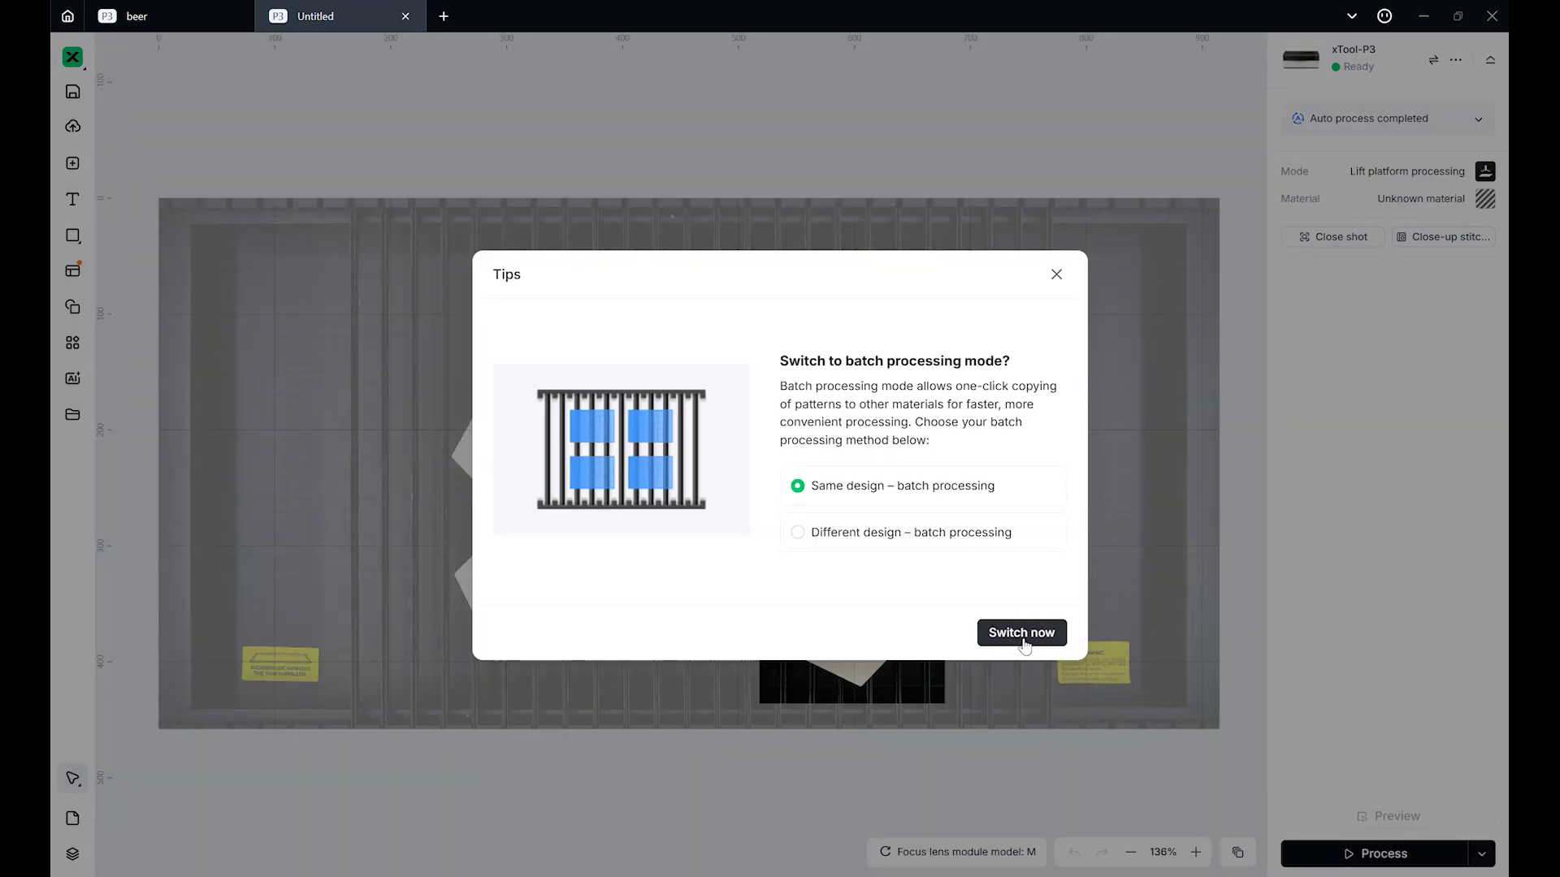
Dismiss the flammable-material tip to reach the batch processing instructions panel.
{"action": "left_click", "coordinate": [1021, 632]}
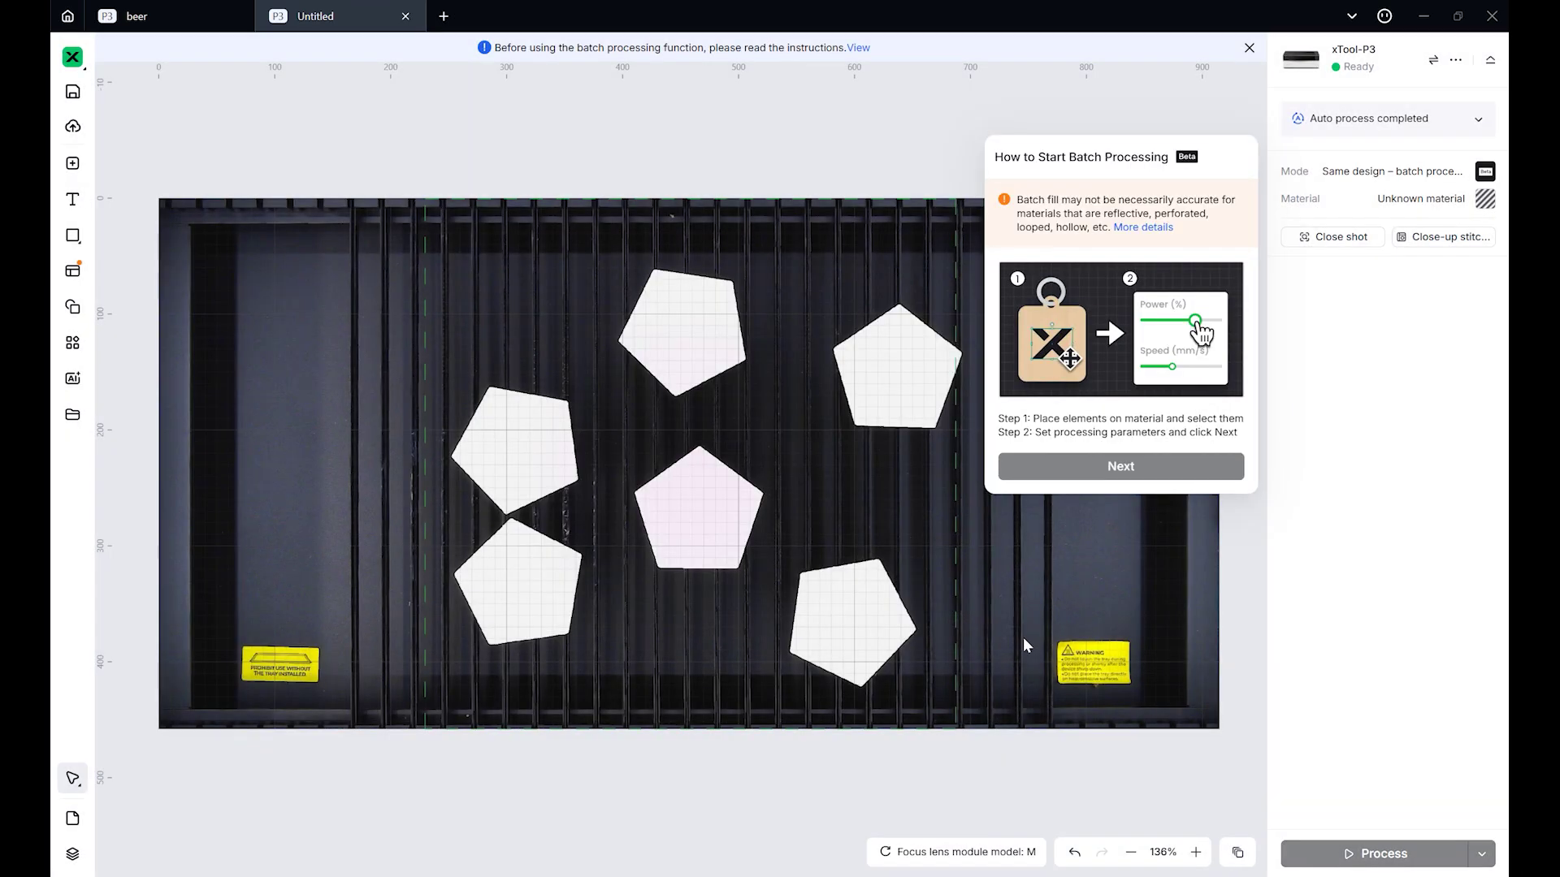